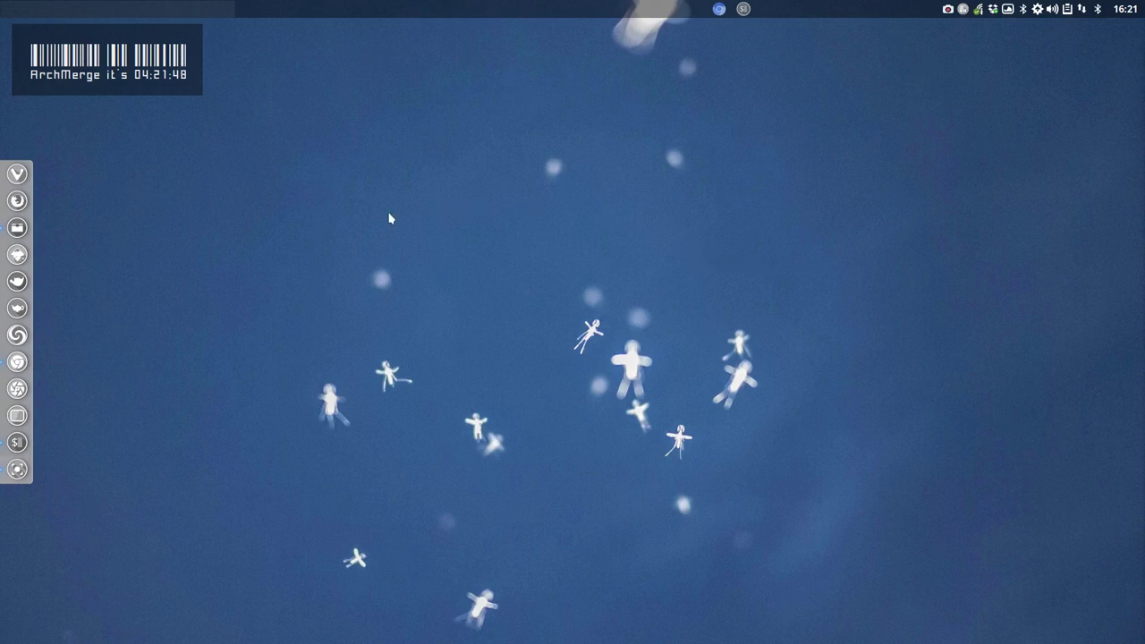
key(ctrl+alt+t)
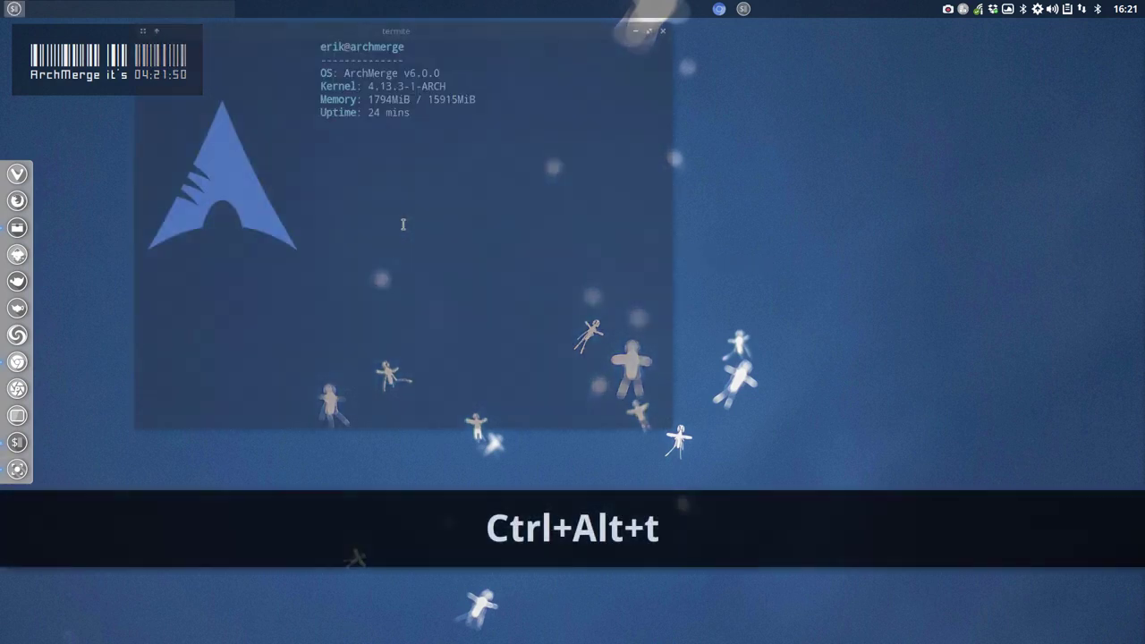
click(662, 31)
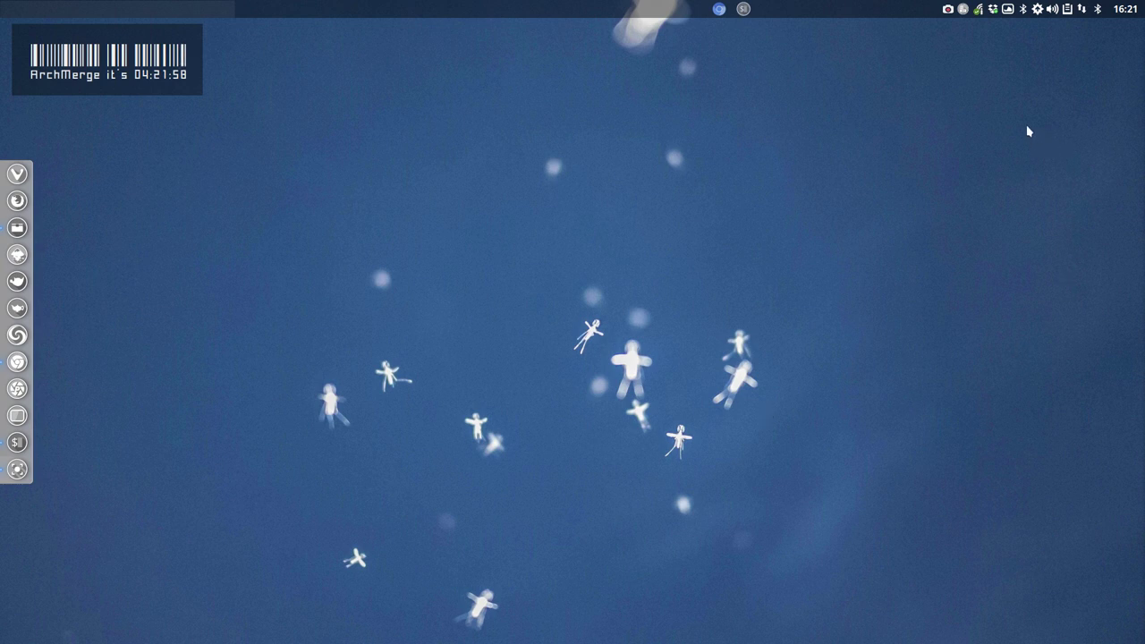
click(1008, 9)
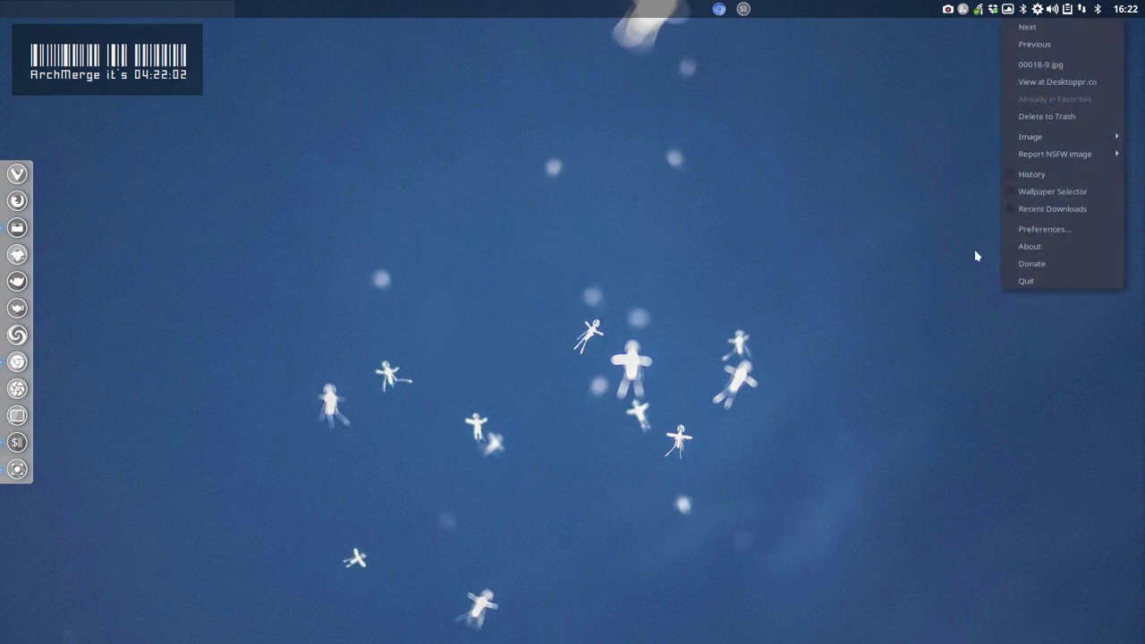
click(473, 242)
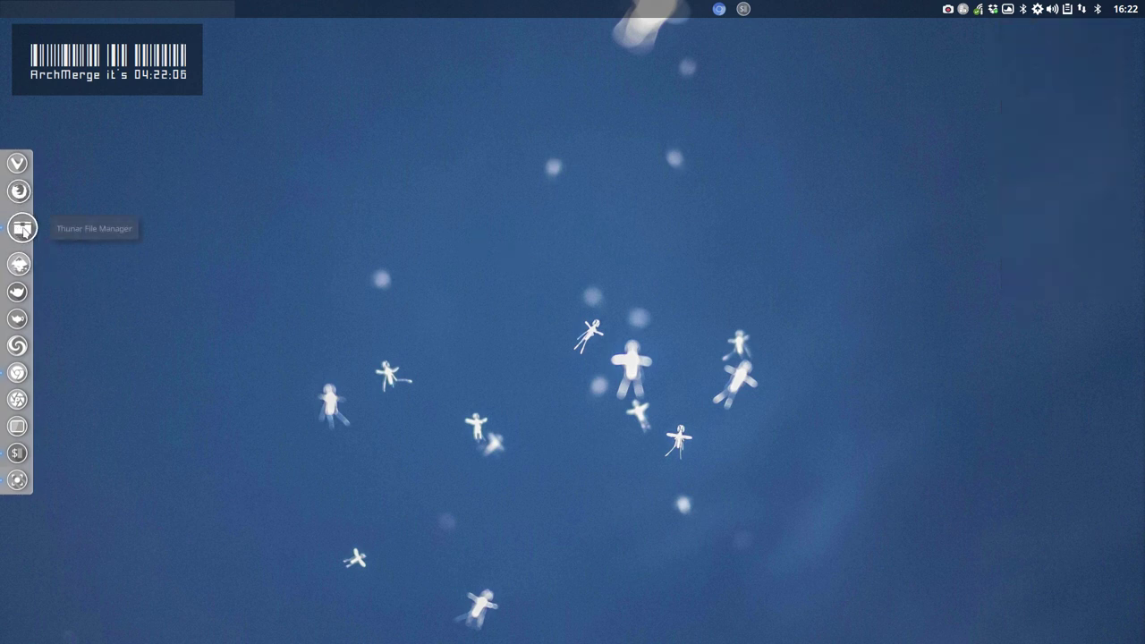
right_click(179, 232)
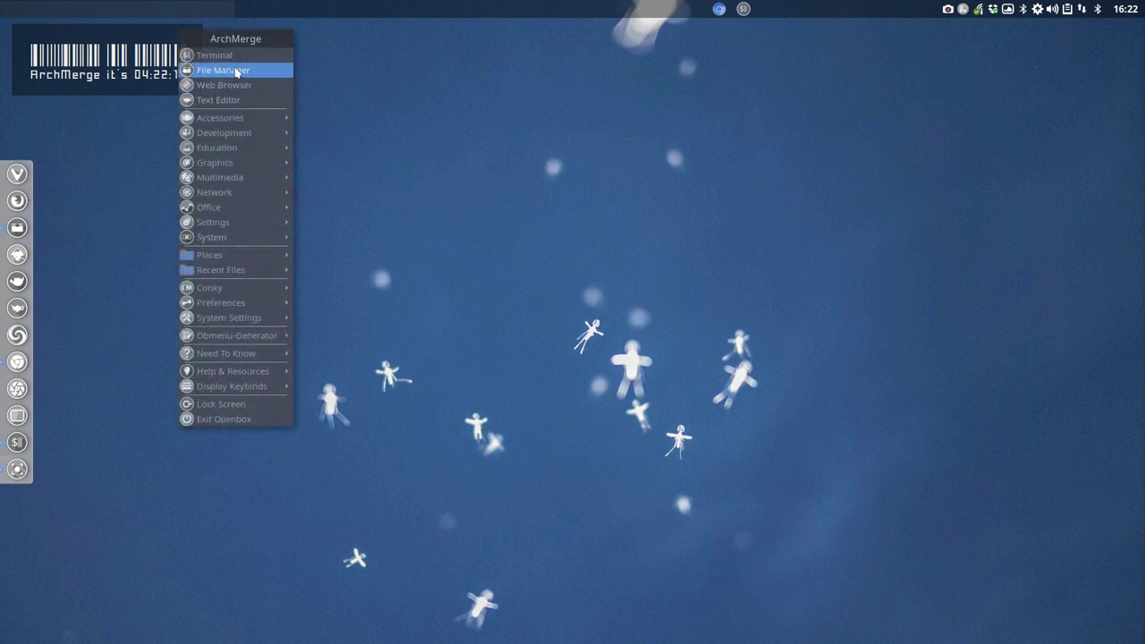
click(123, 209)
Step: Open the file manager on the home folder and restore its maximized window to a smaller size
right_click(145, 265)
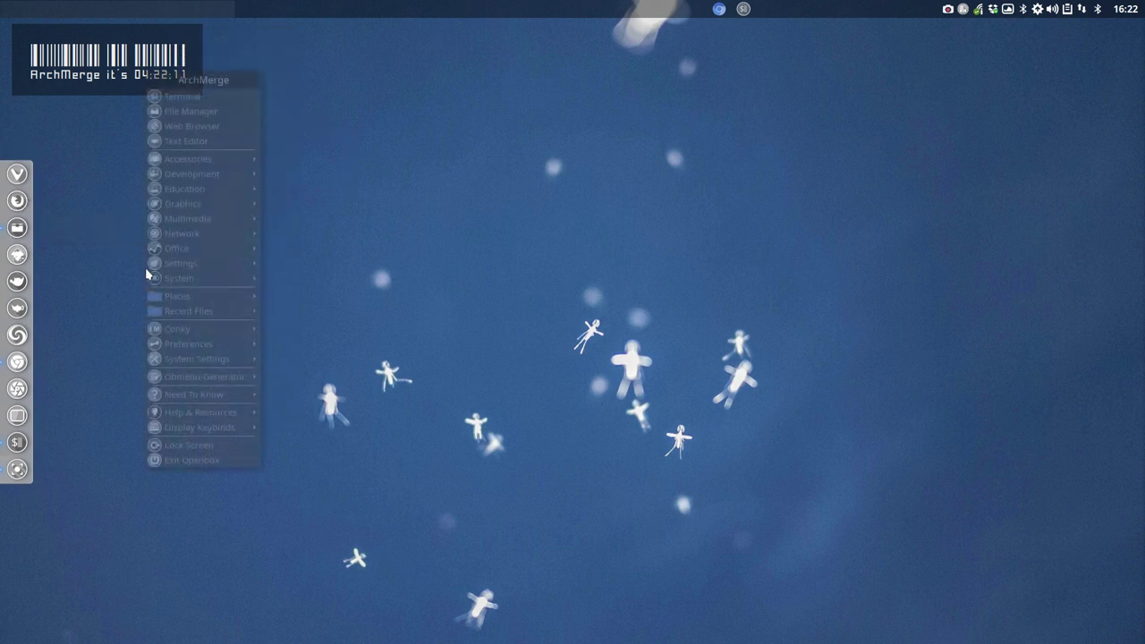
click(190, 114)
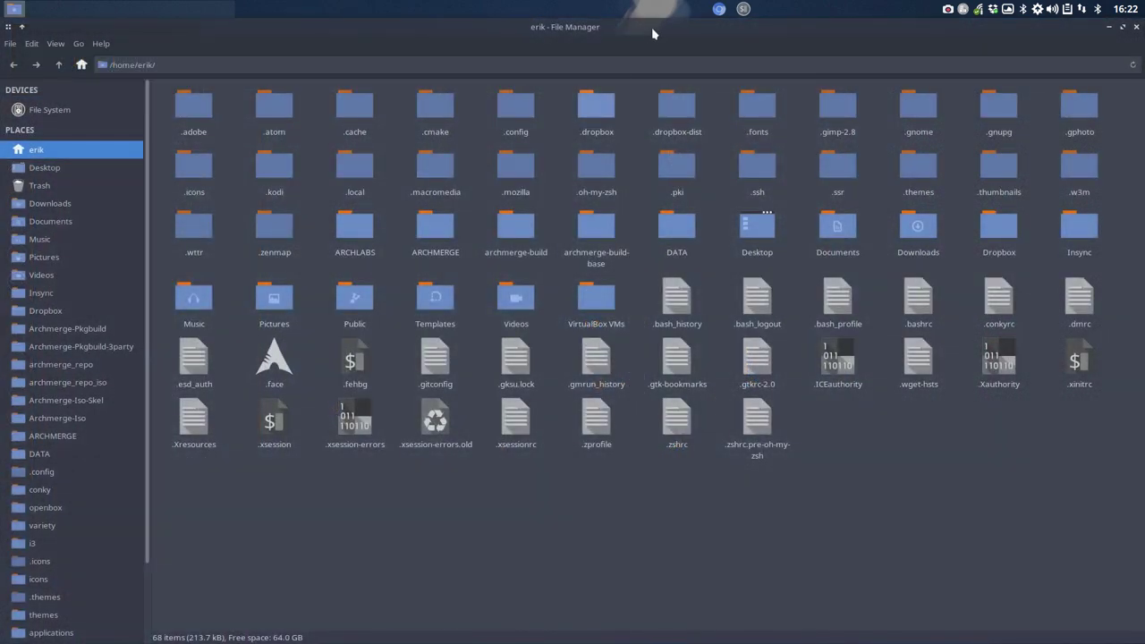
click(1123, 28)
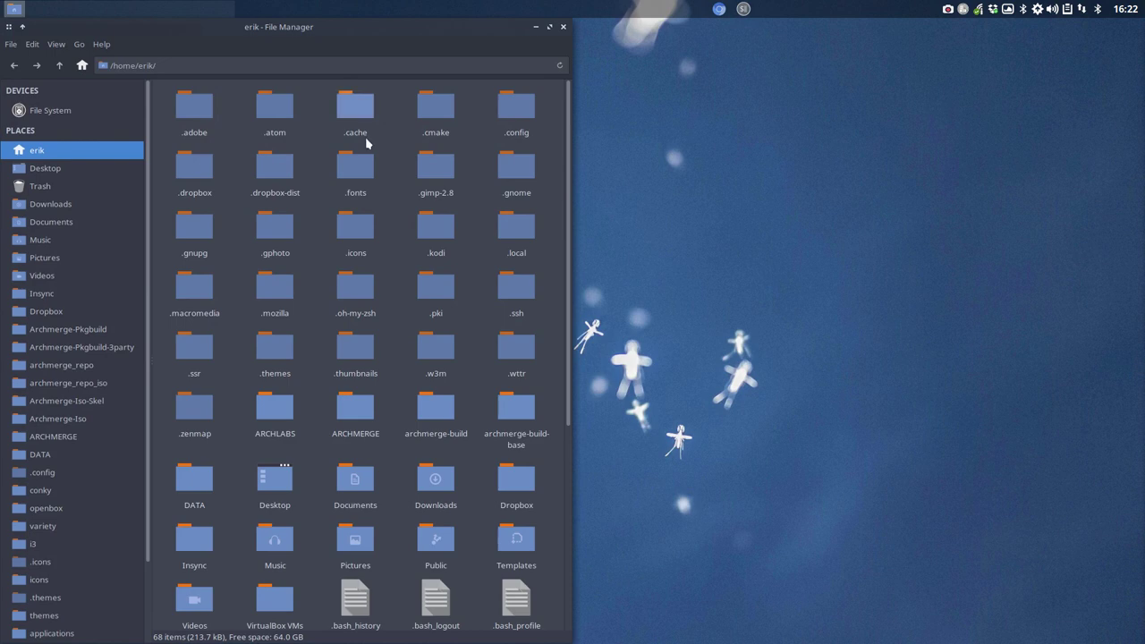
Step: Hide the hidden files in the home folder and resize the file manager window by its upper corner
key(ctrl+h)
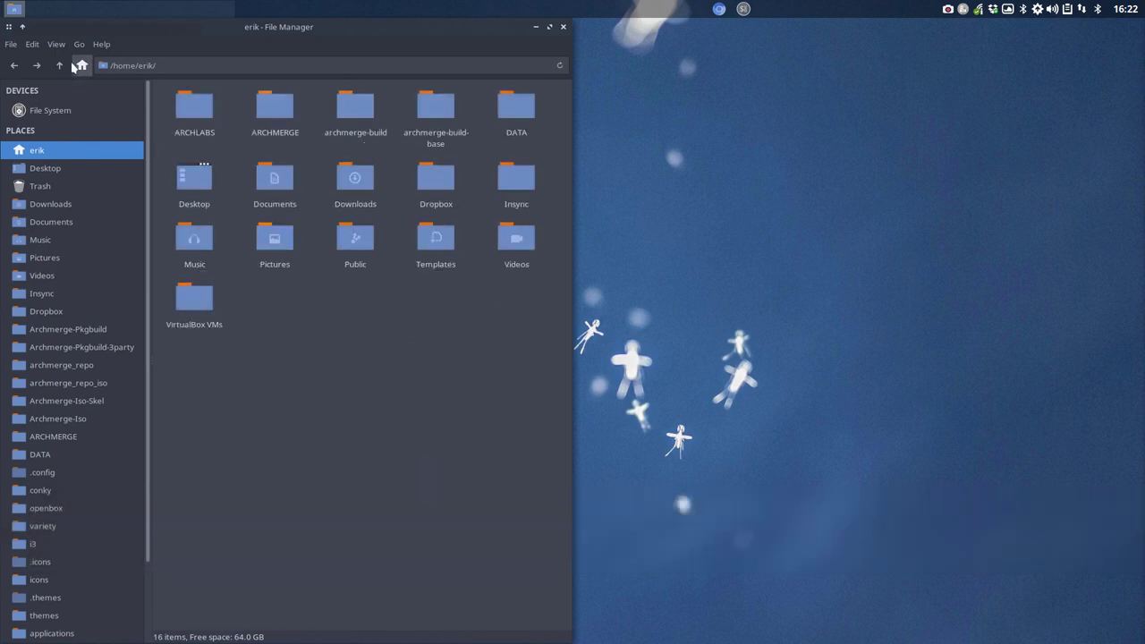
click(55, 44)
mouse_move(34, 49)
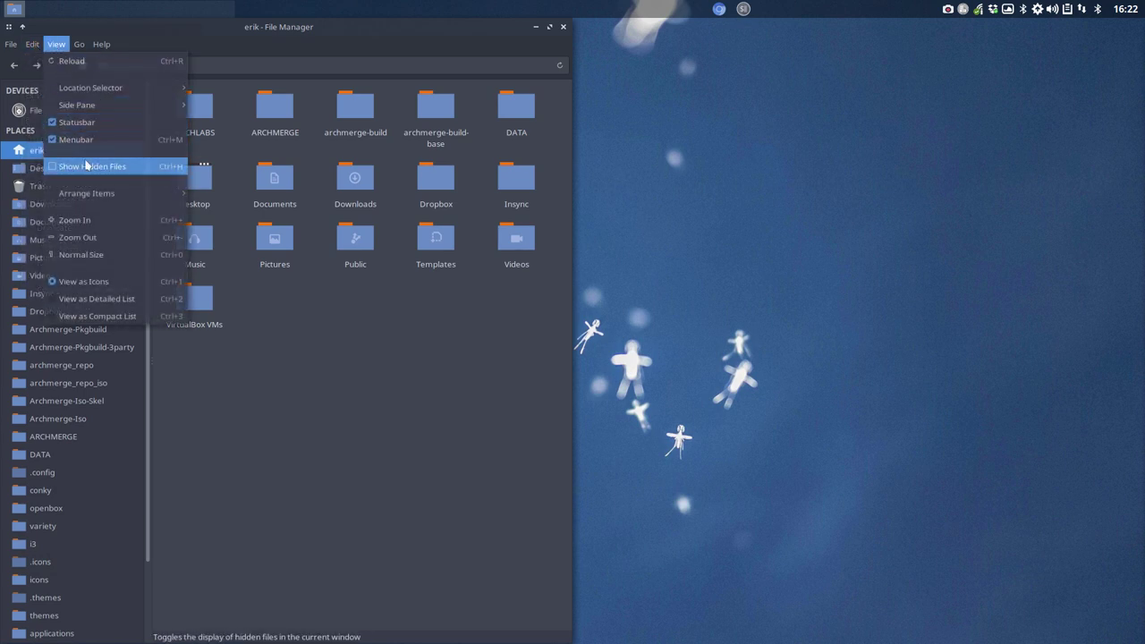
click(295, 297)
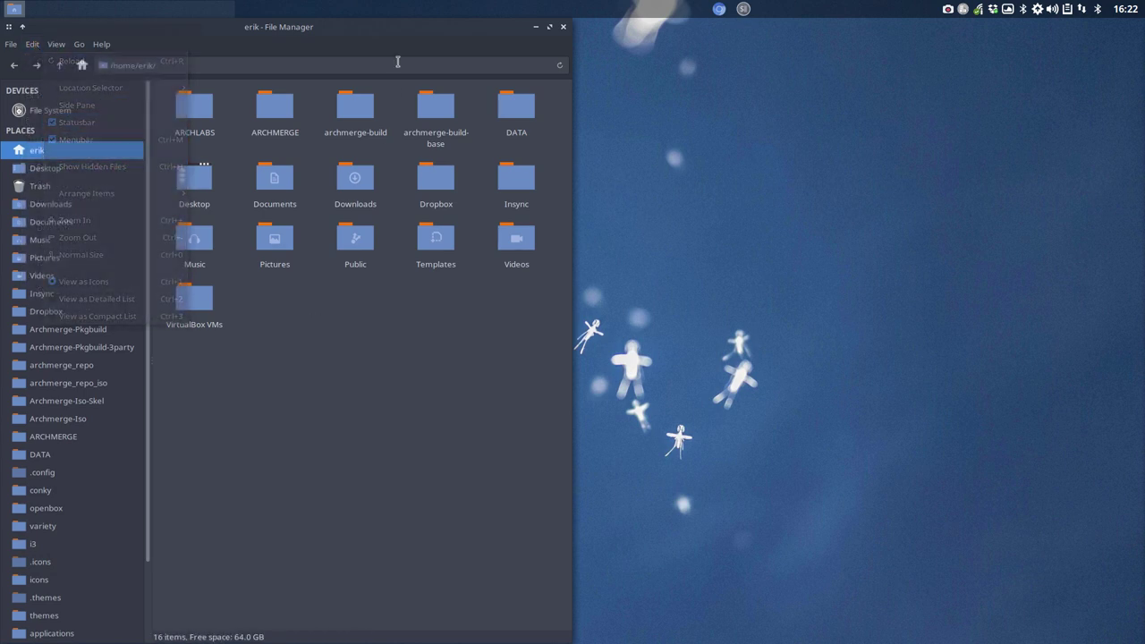
drag(566, 22, 660, 136)
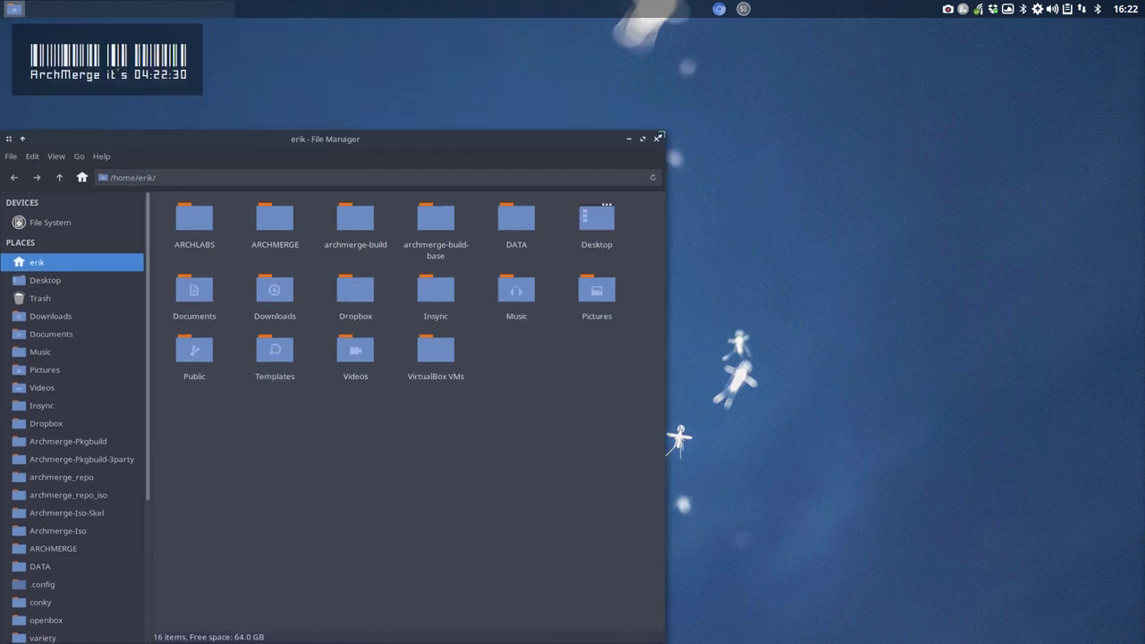
Step: Show the hidden files in the home folder to look through them, and hide them again
key(ctrl+h)
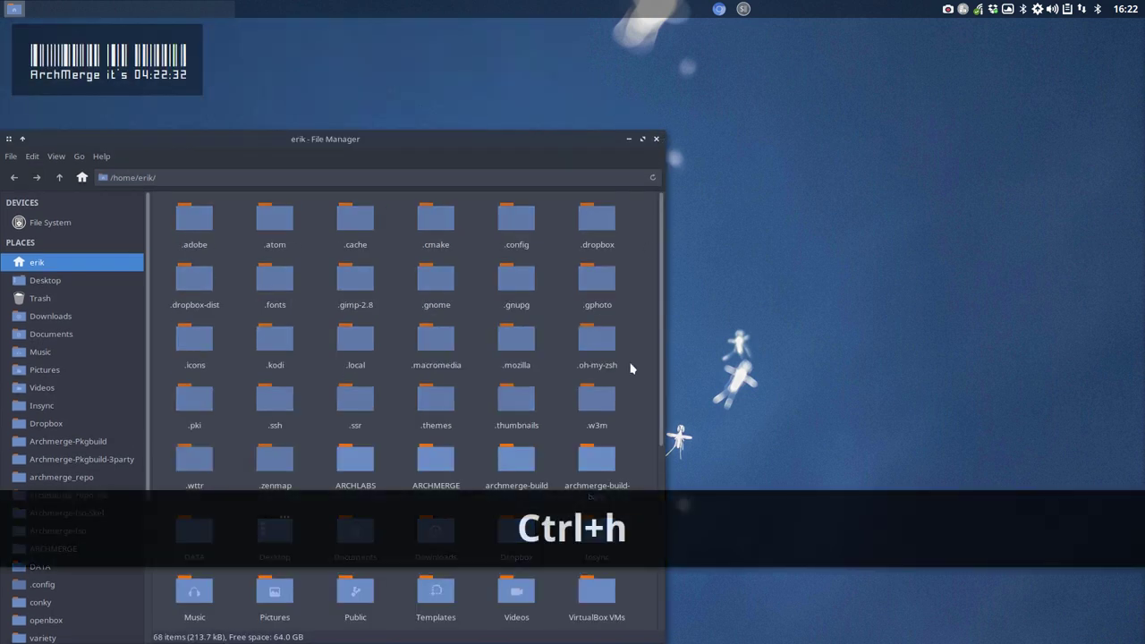
scroll(438, 483, down, 2)
scroll(403, 411, up, 3)
scroll(363, 340, down, 1)
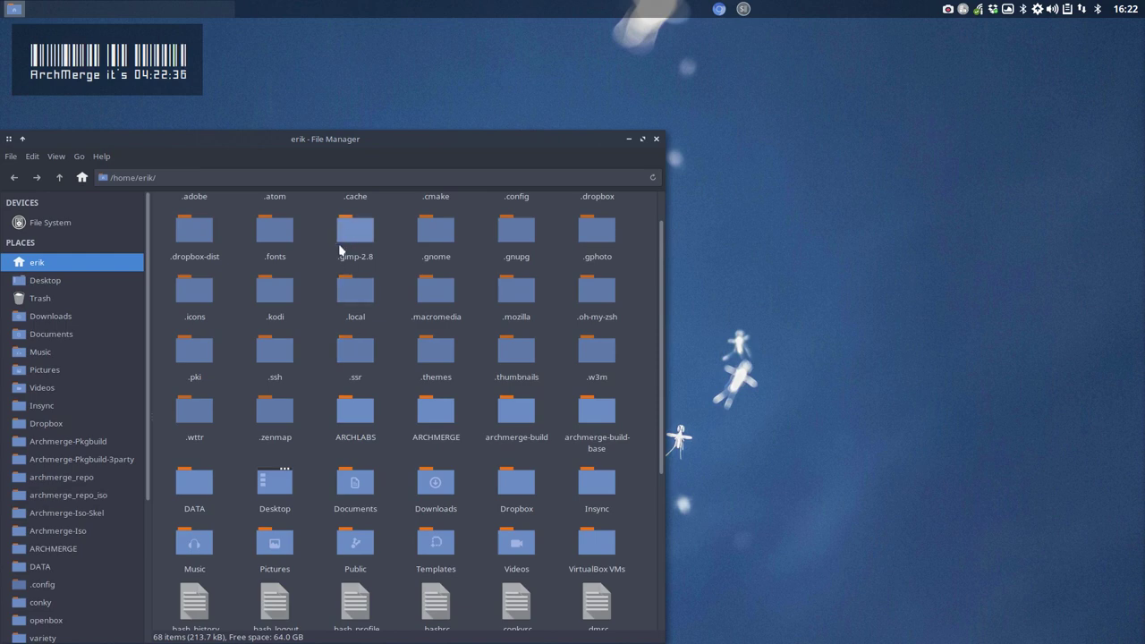
key(ctrl+h)
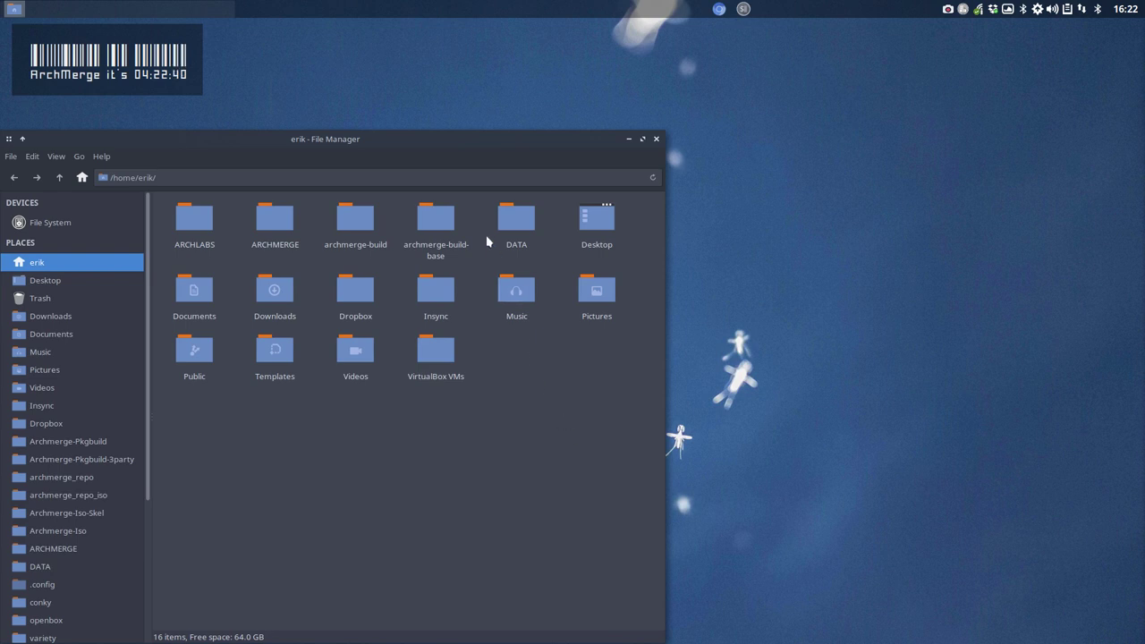
Step: Move the file manager window toward the middle of the desktop and select the Apps folder inside Dropbox
drag(432, 150, 663, 87)
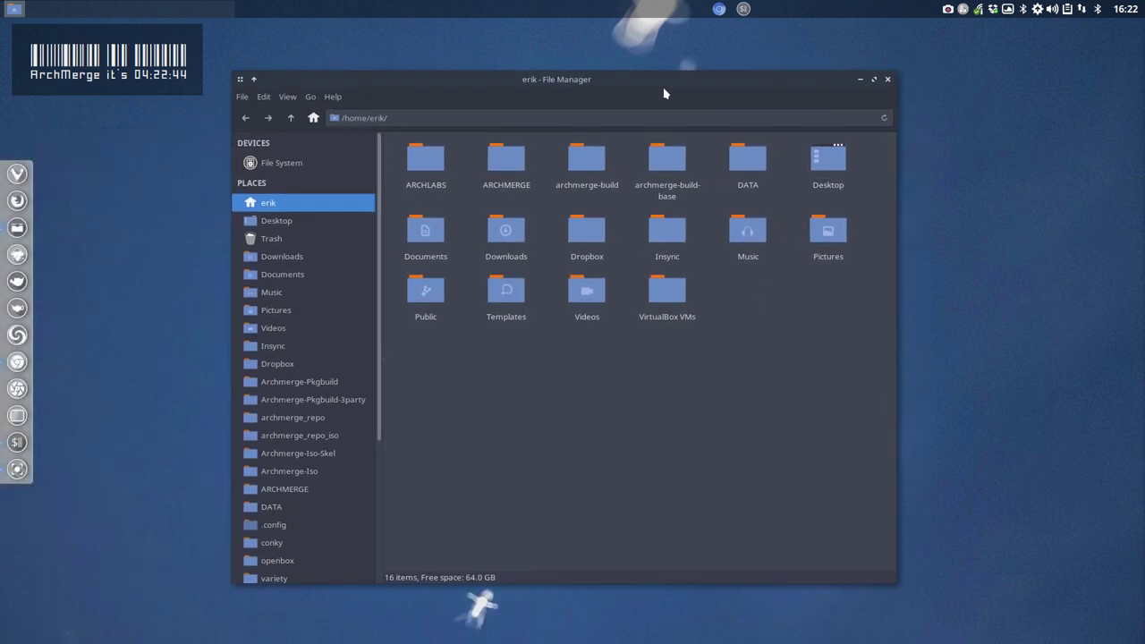
double_click(591, 232)
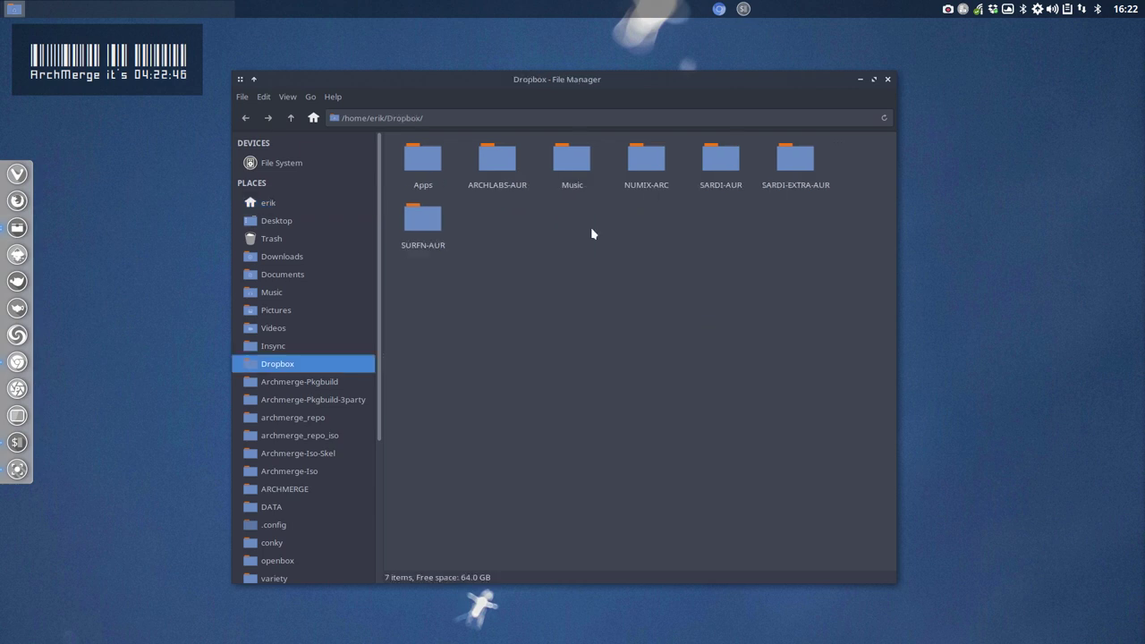
click(426, 163)
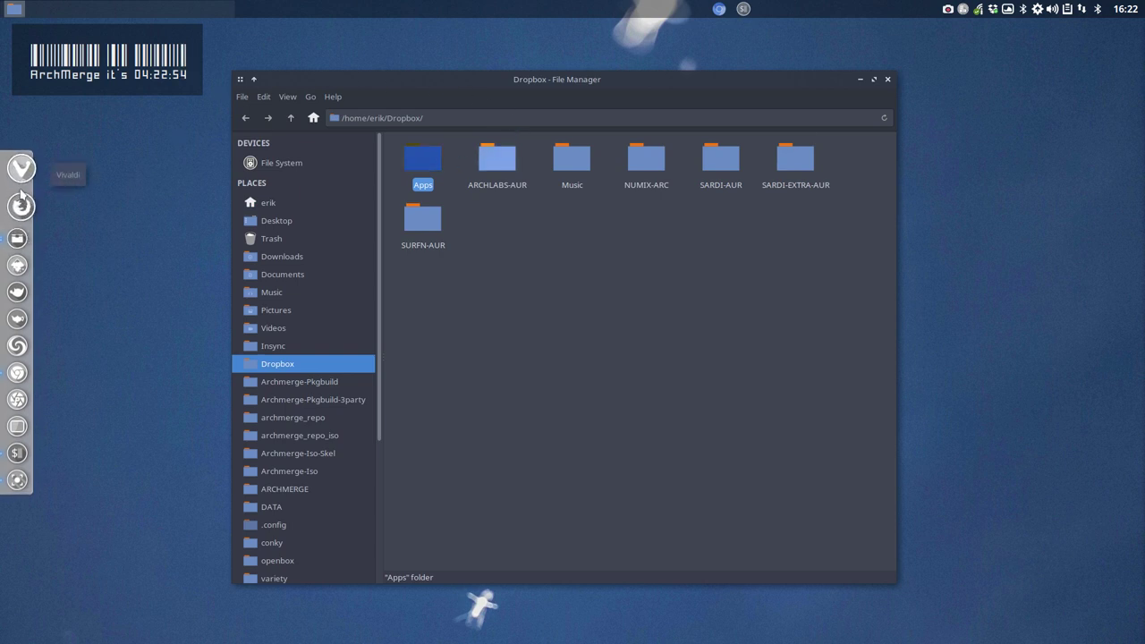
Step: Switch to the Chromium browser, load desktoppr.co in a new tab and maximize the browser window
click(23, 362)
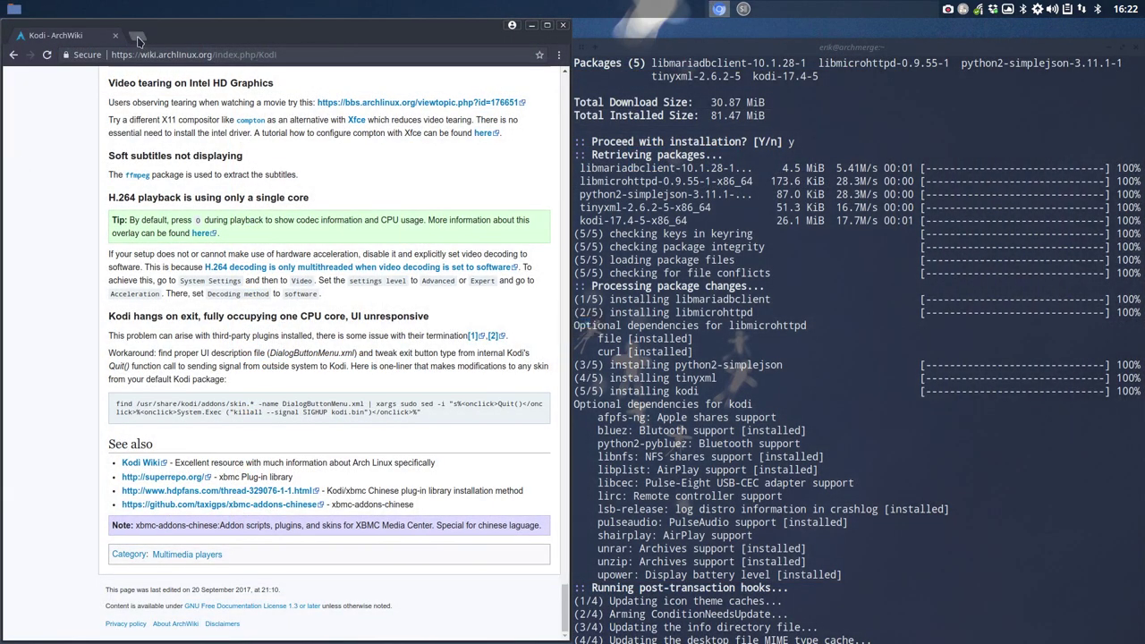
click(134, 36)
text(desktoppr)
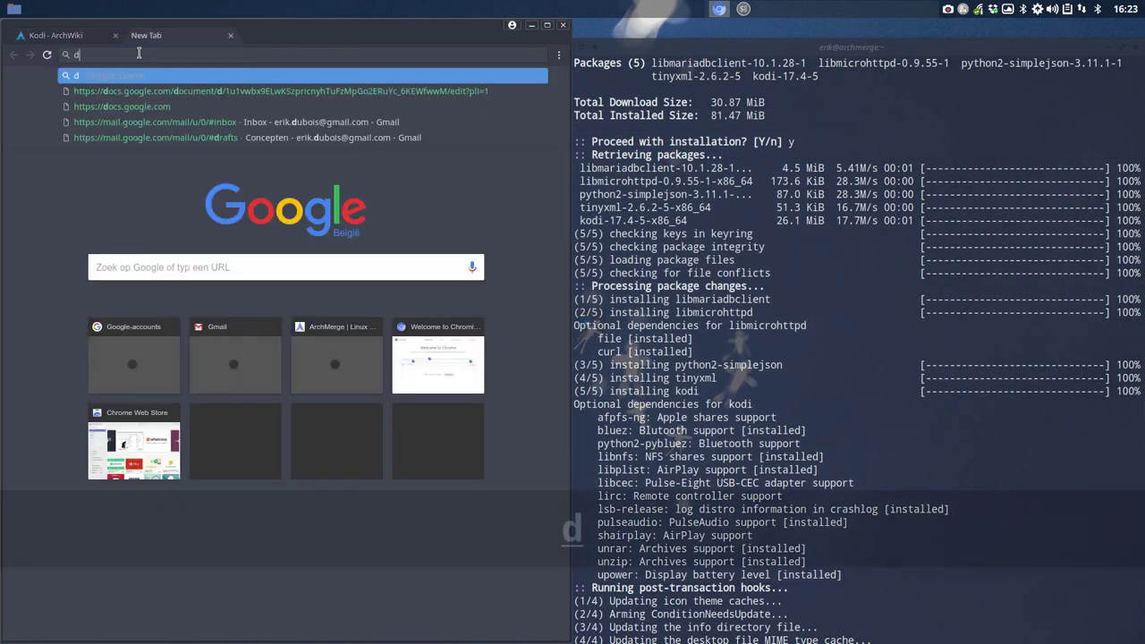
text(.co)
key(Return)
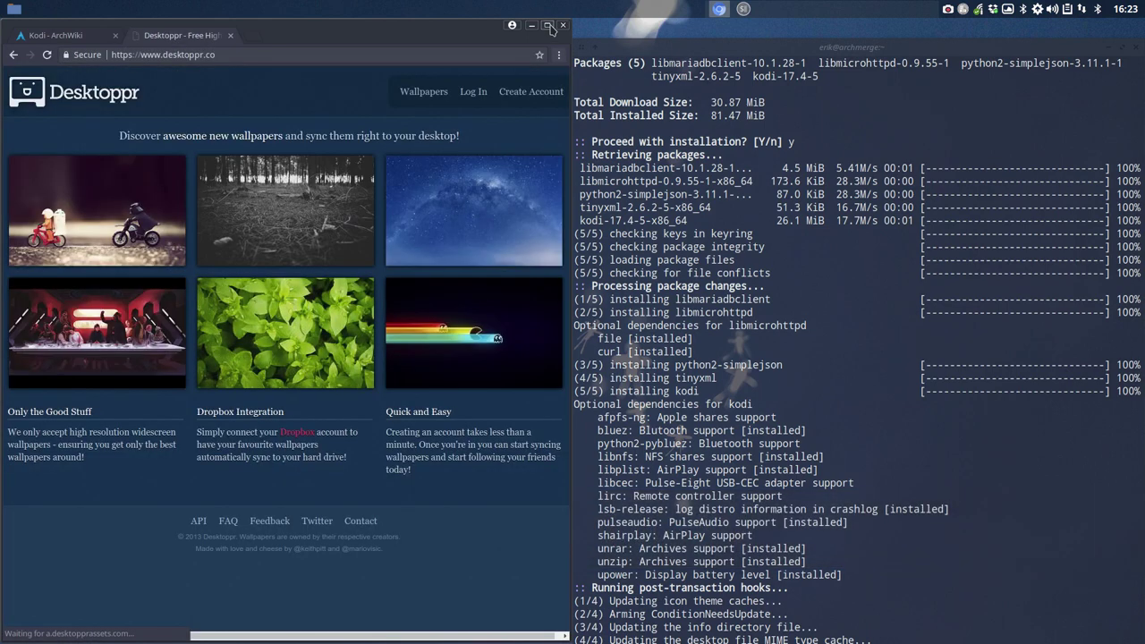
click(546, 25)
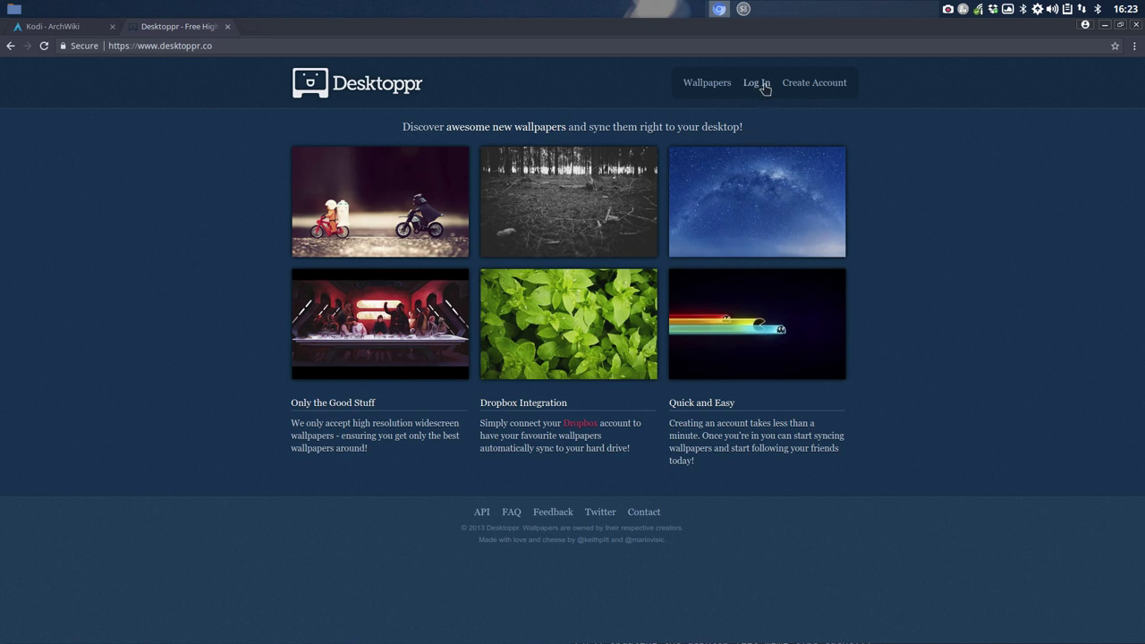
Step: Open the Create Account page and replace "register" in its address with the account username to load that profile
click(821, 84)
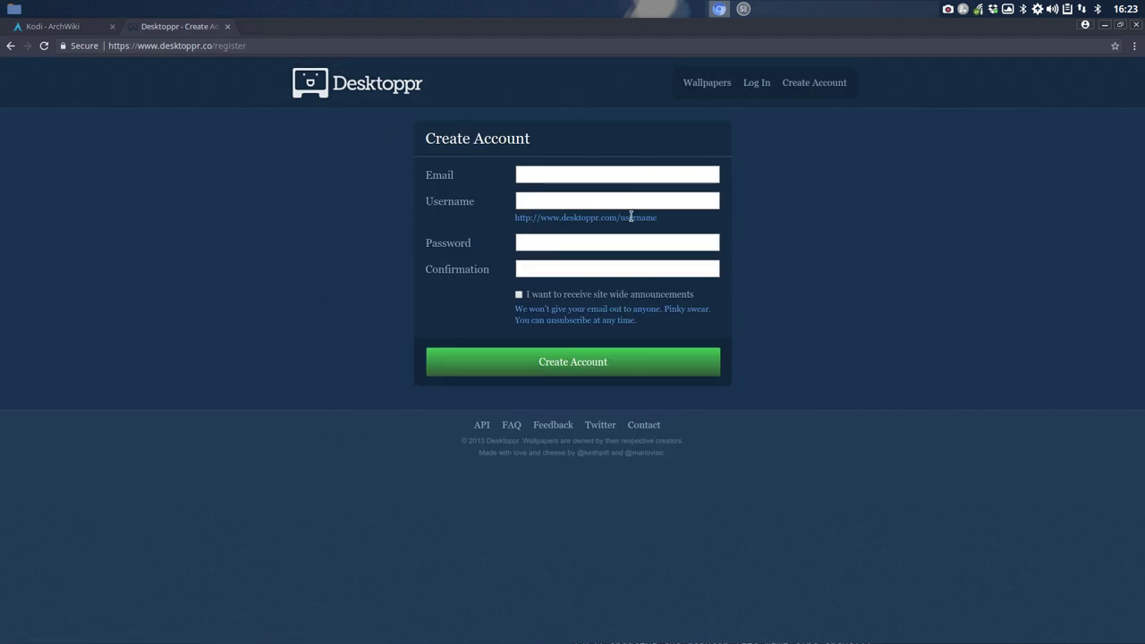
drag(622, 217, 661, 220)
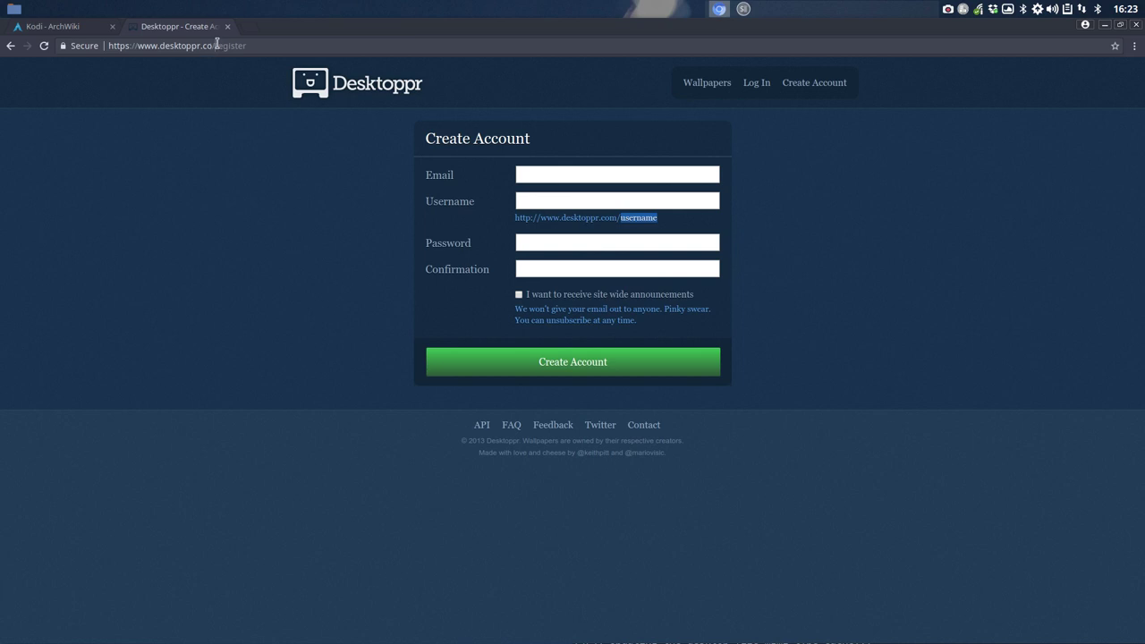
drag(227, 45, 319, 46)
text(erikdubios)
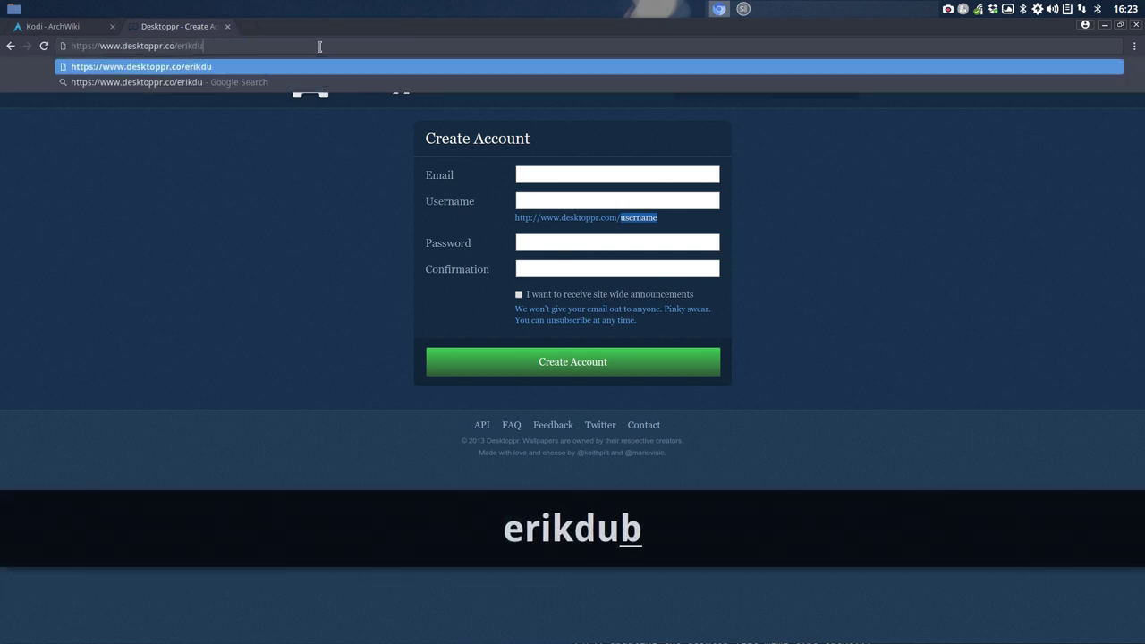
key(Return)
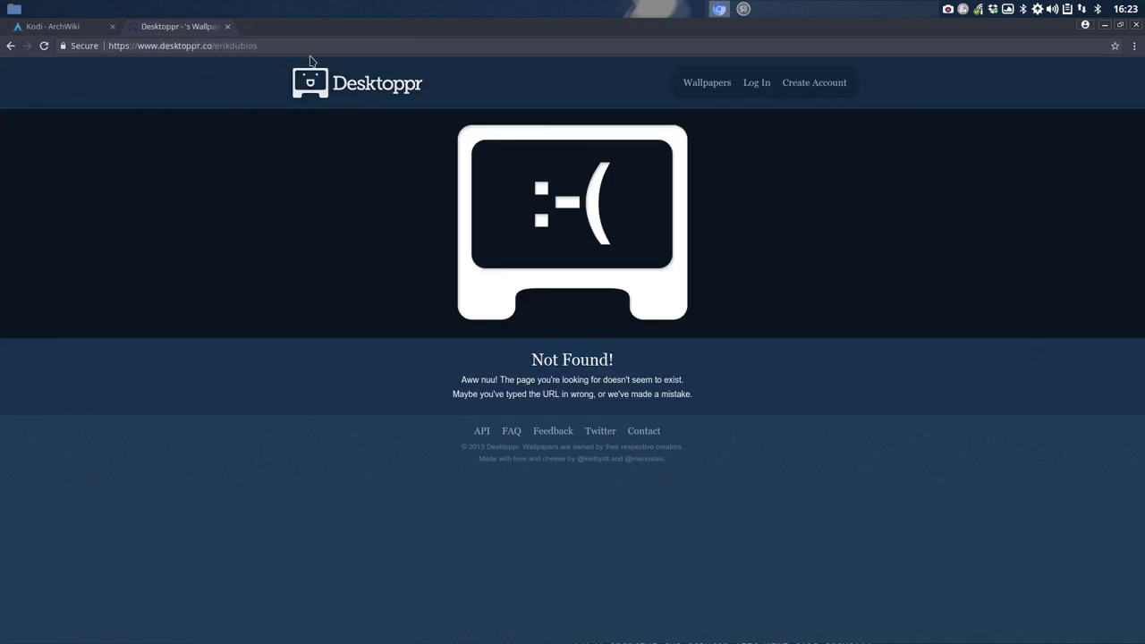
drag(245, 46, 297, 51)
text(ois)
key(Return)
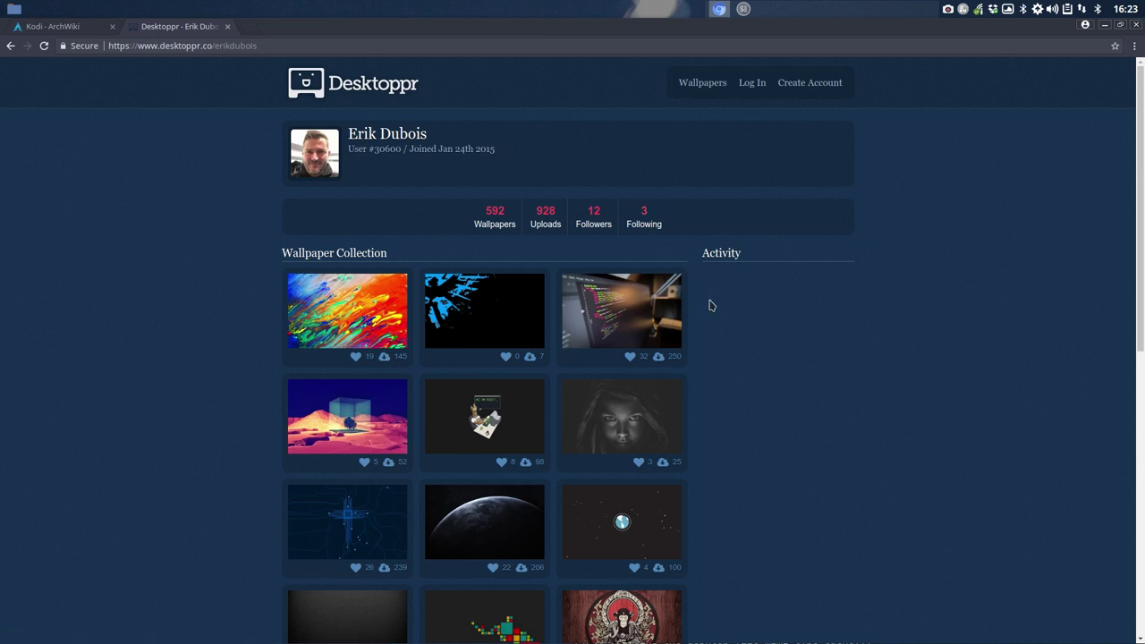
Step: Browse the profile's wallpaper collection and go to page 2 of the site's general Wallpapers gallery
scroll(711, 306, down, 1)
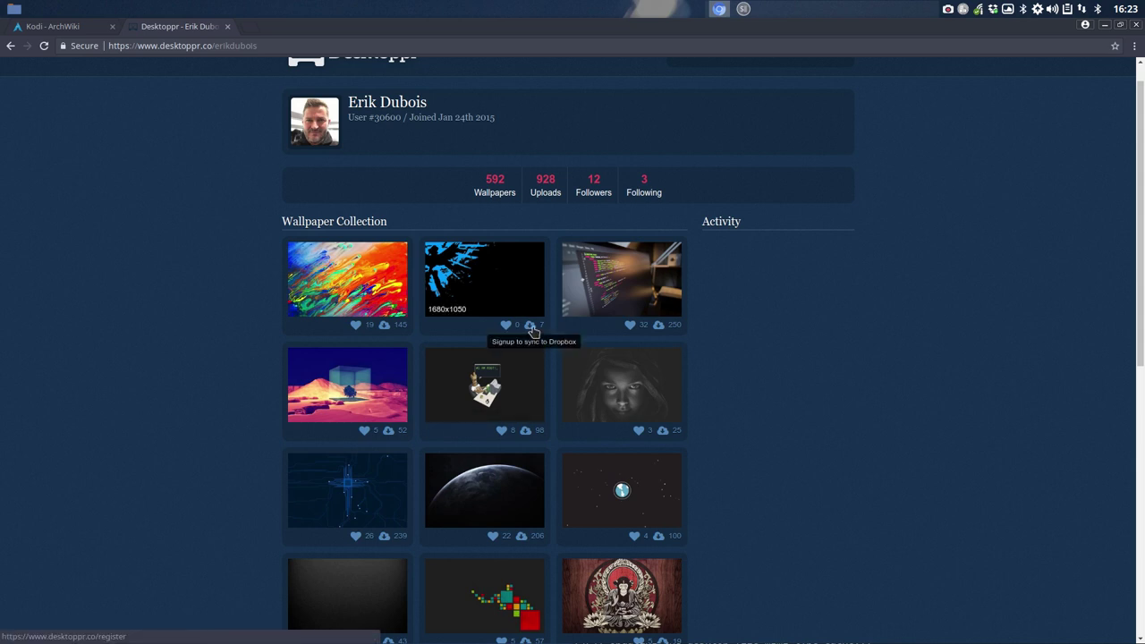
scroll(475, 223, up, 1)
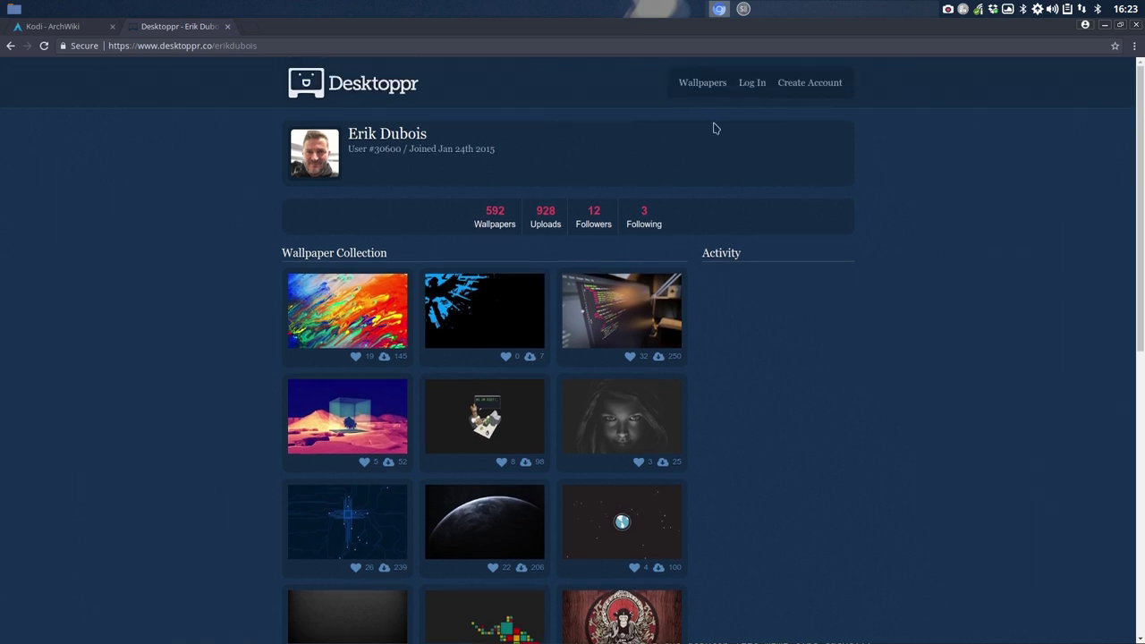
click(716, 88)
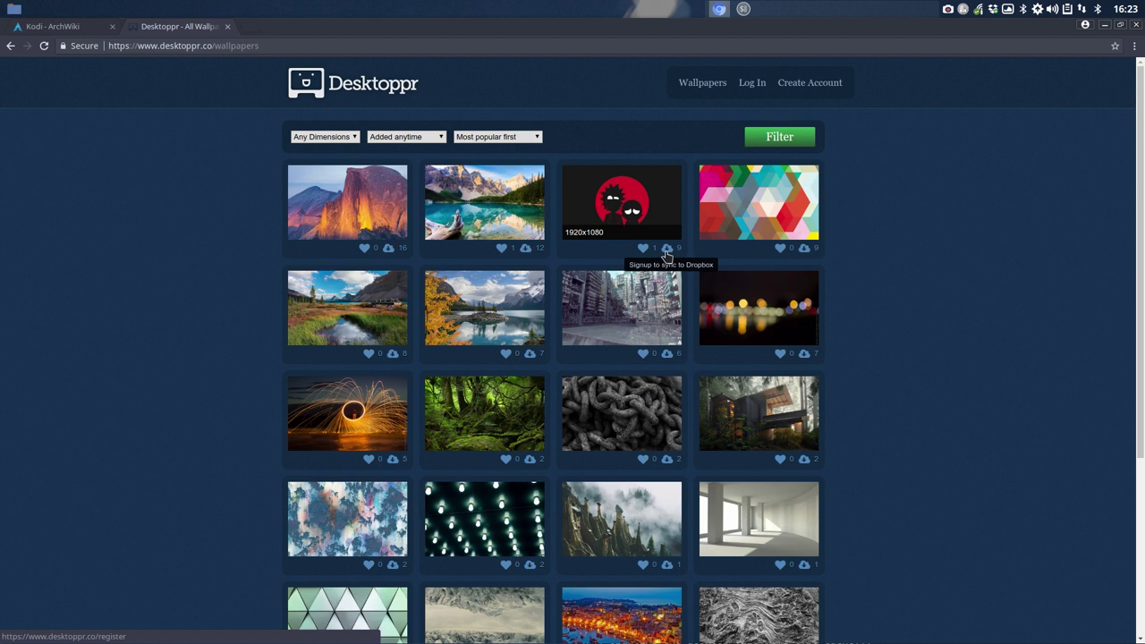
scroll(667, 257, down, 6)
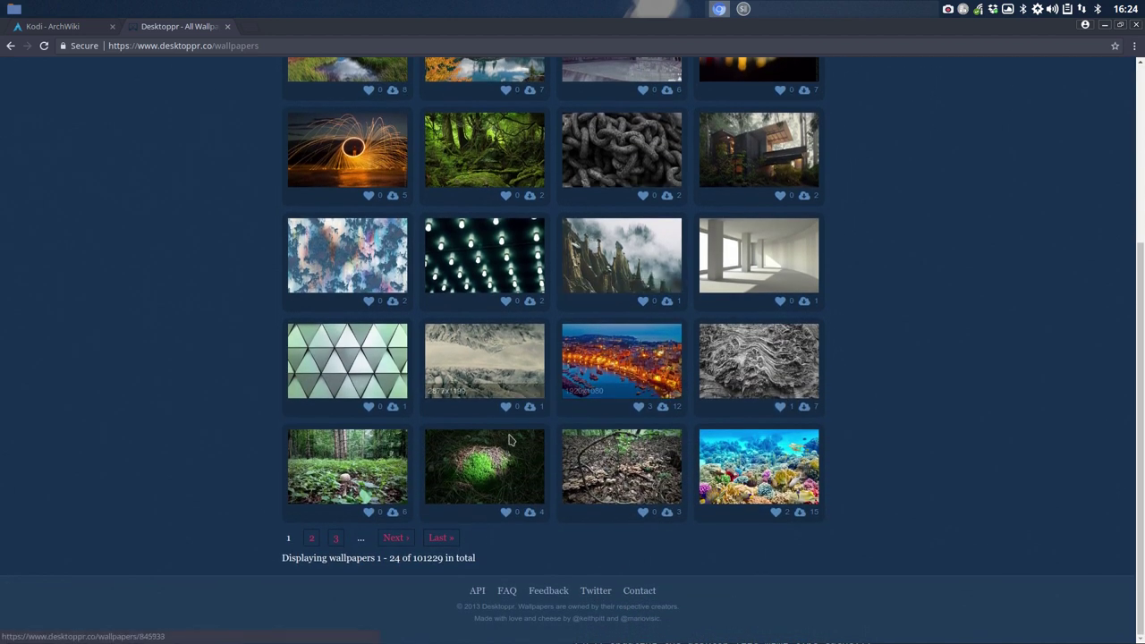
click(312, 538)
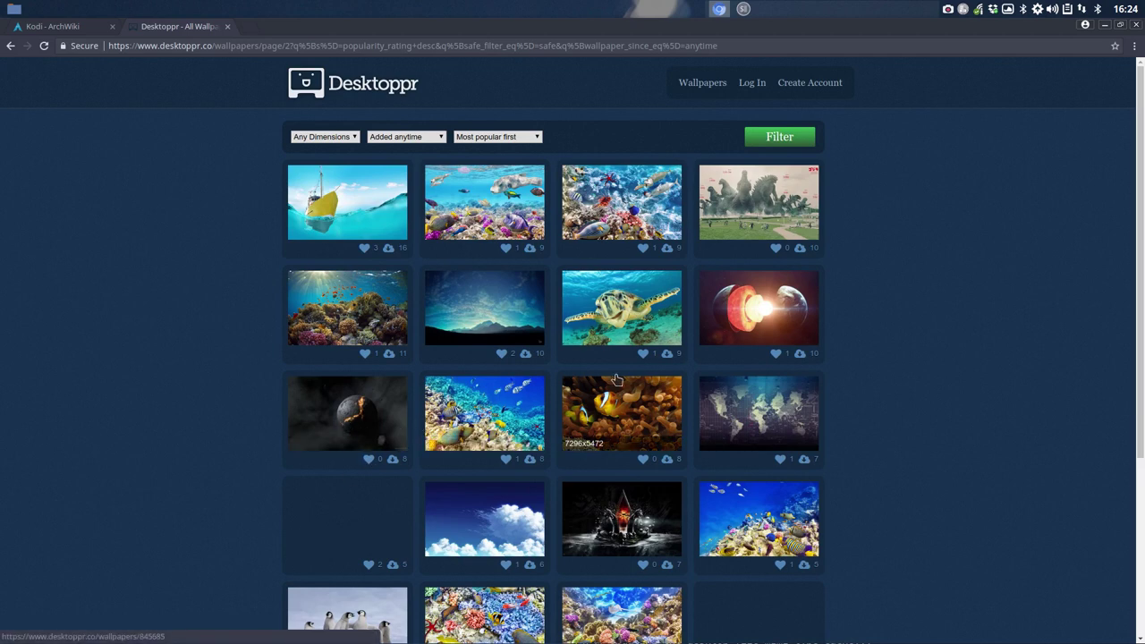
Step: Open the sea turtle wallpaper and, from the matches for its light cyan color swatch, open the blue lounge chair wallpaper
click(624, 319)
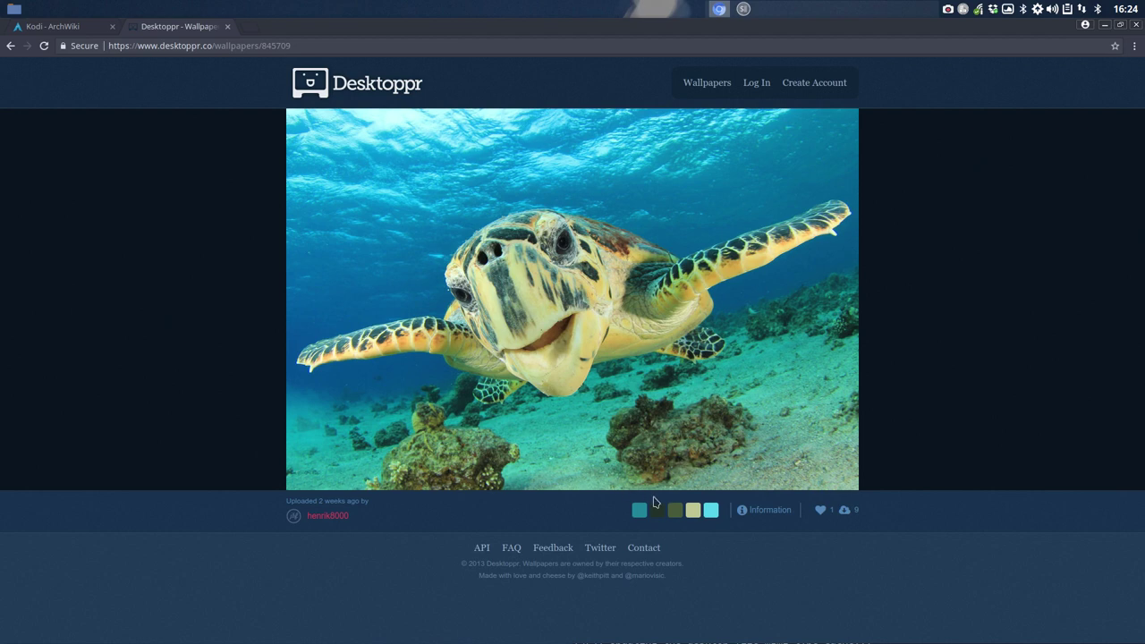
click(711, 510)
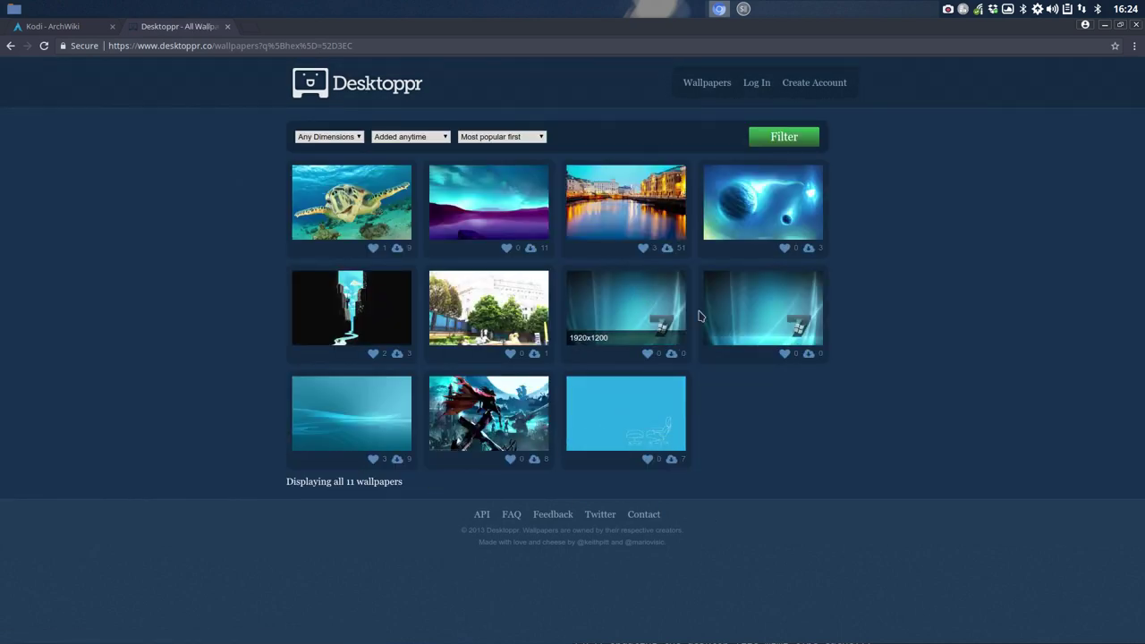
click(635, 414)
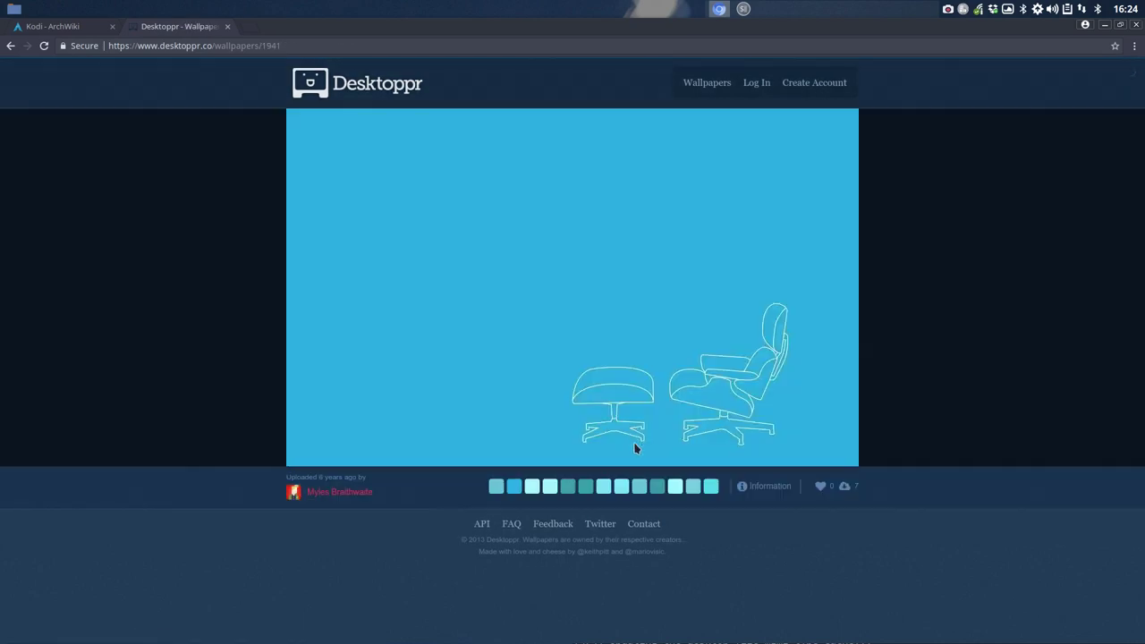
Step: From the matches for the chair wallpaper's blue color swatch, open the blue binary-code wallpaper and try to add it to the synced collection
click(521, 489)
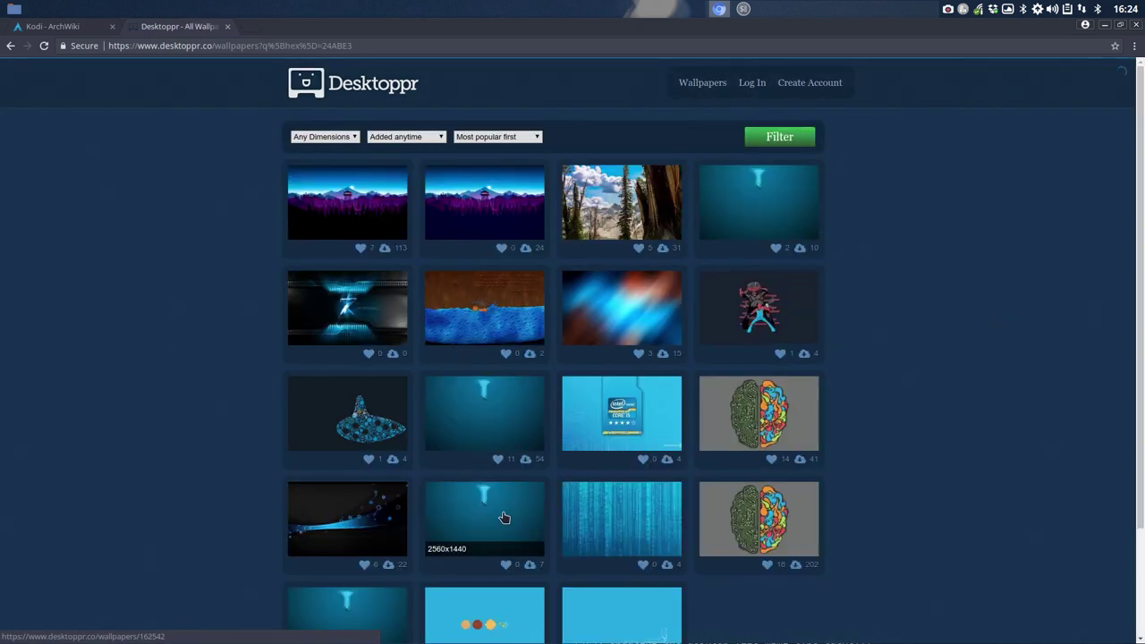
scroll(537, 376, down, 3)
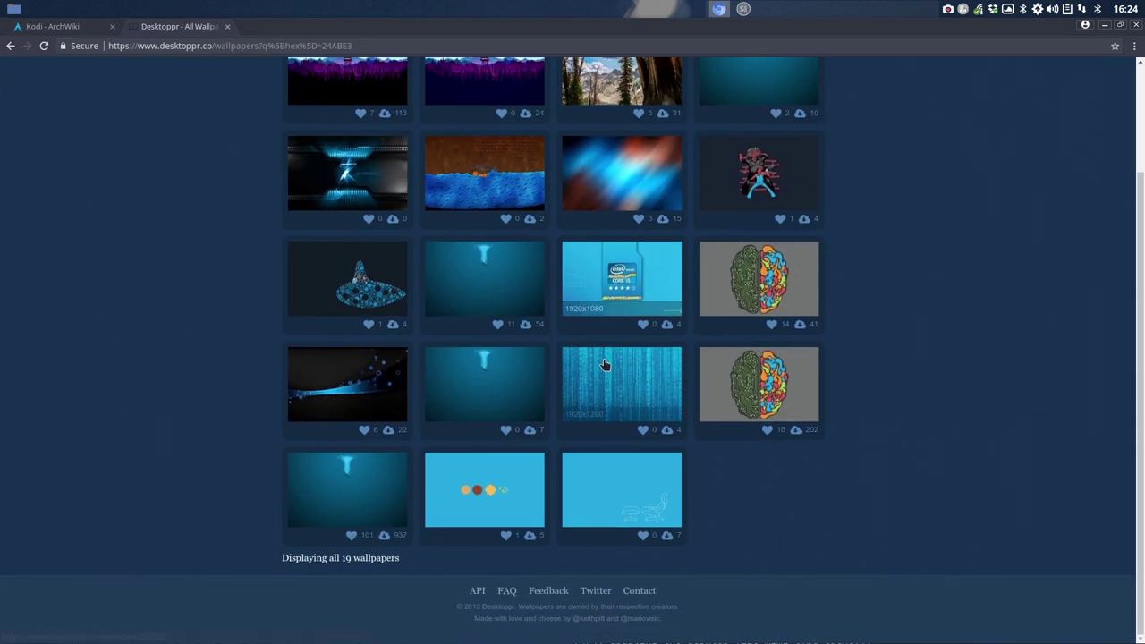
click(620, 388)
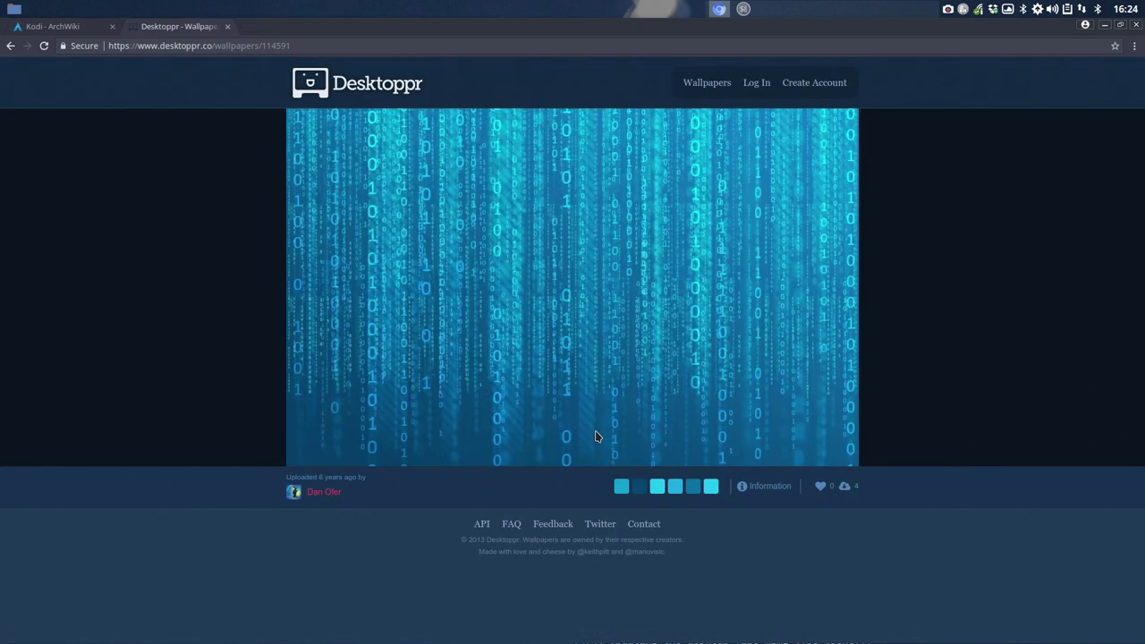
click(845, 488)
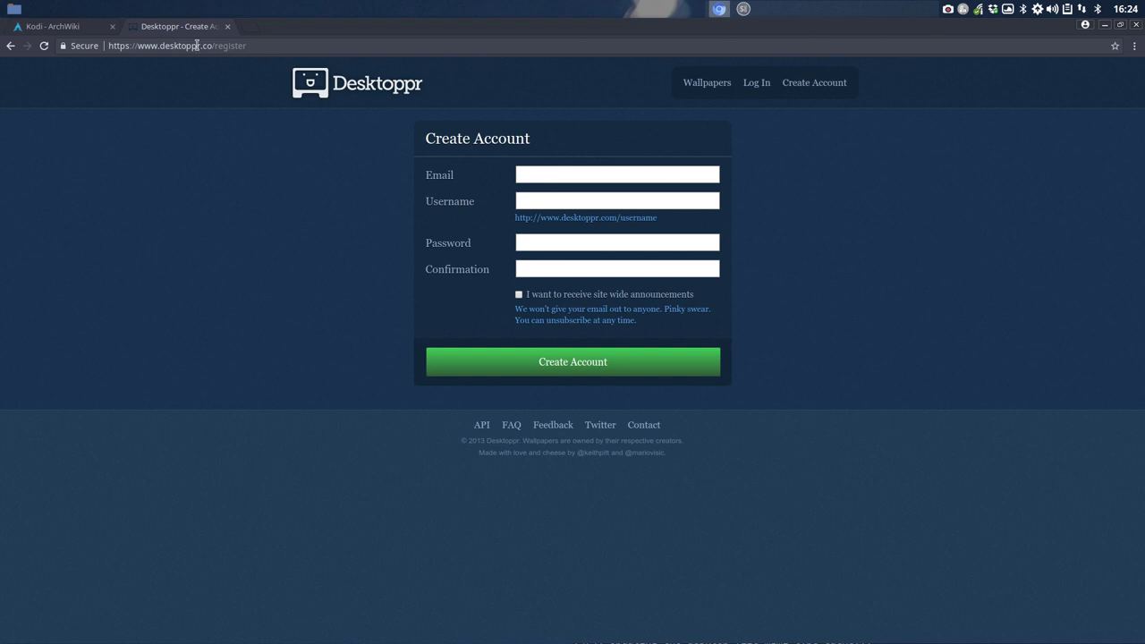
click(946, 12)
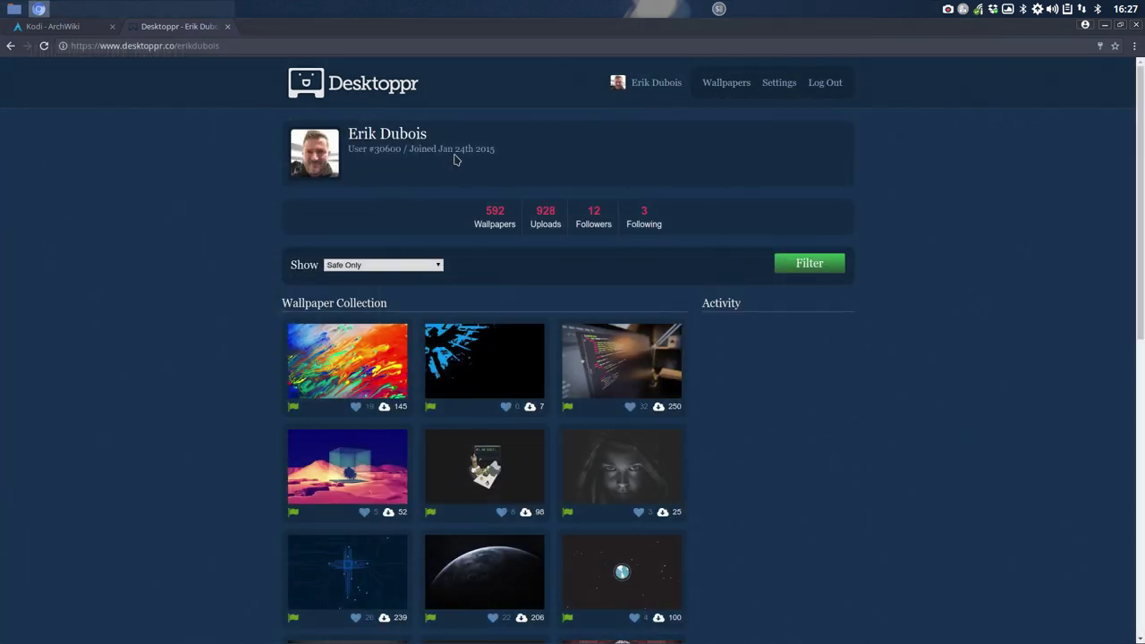
Step: From the logged-in profile, open the general Wallpapers gallery and add the red-circle wallpaper with two silhouettes to the Dropbox-synced collection
drag(499, 152, 476, 151)
scroll(676, 236, down, 5)
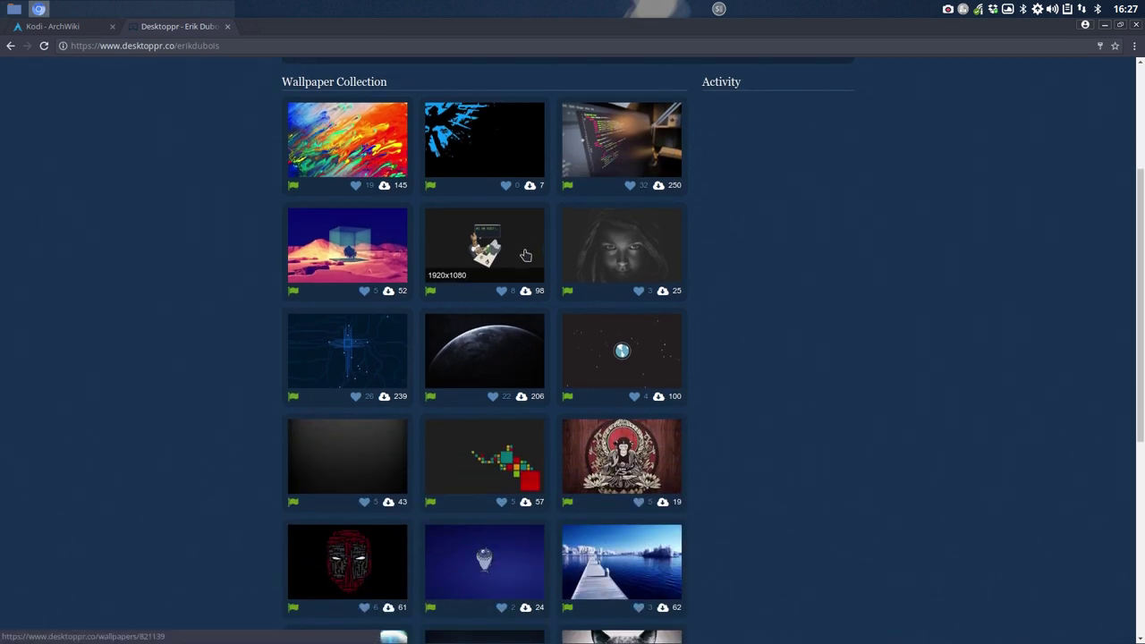
scroll(523, 271, up, 5)
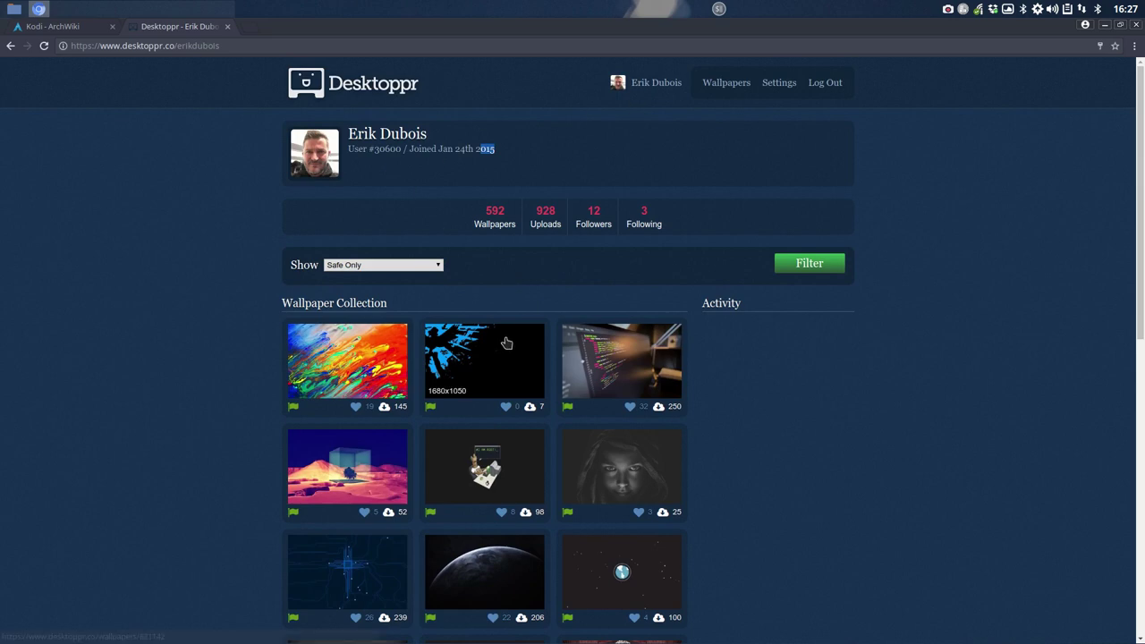
click(726, 82)
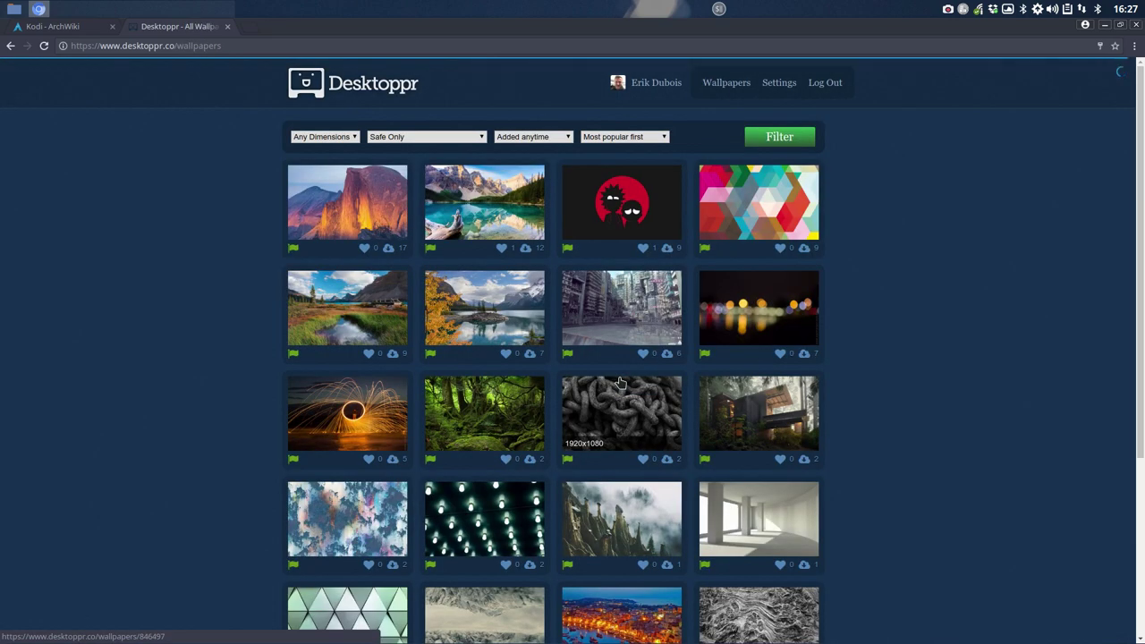
click(613, 220)
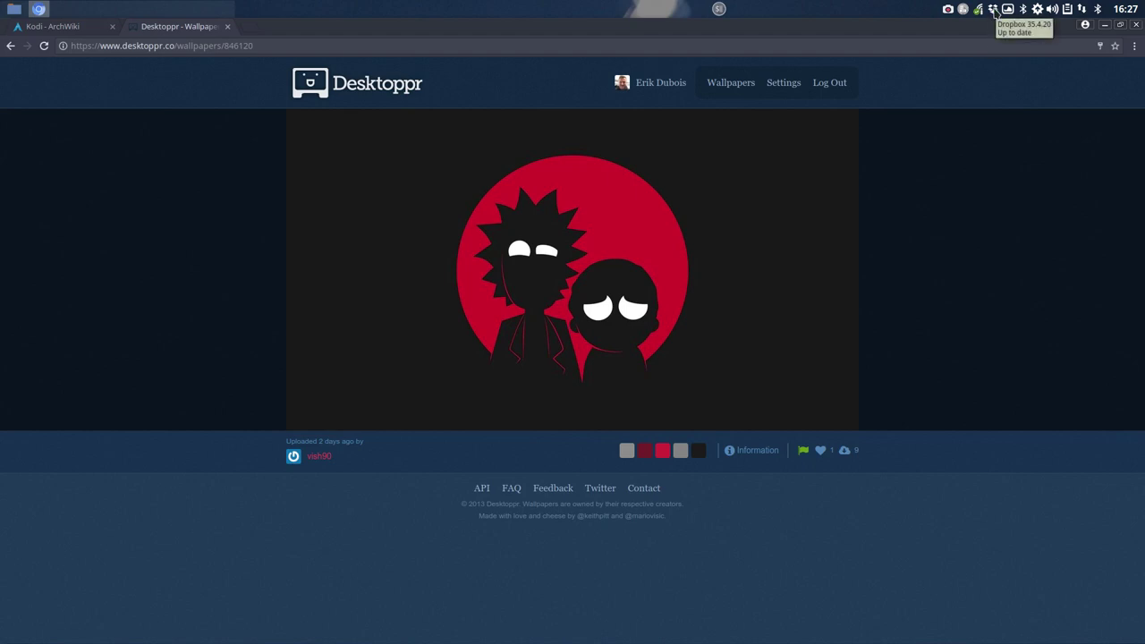
click(842, 450)
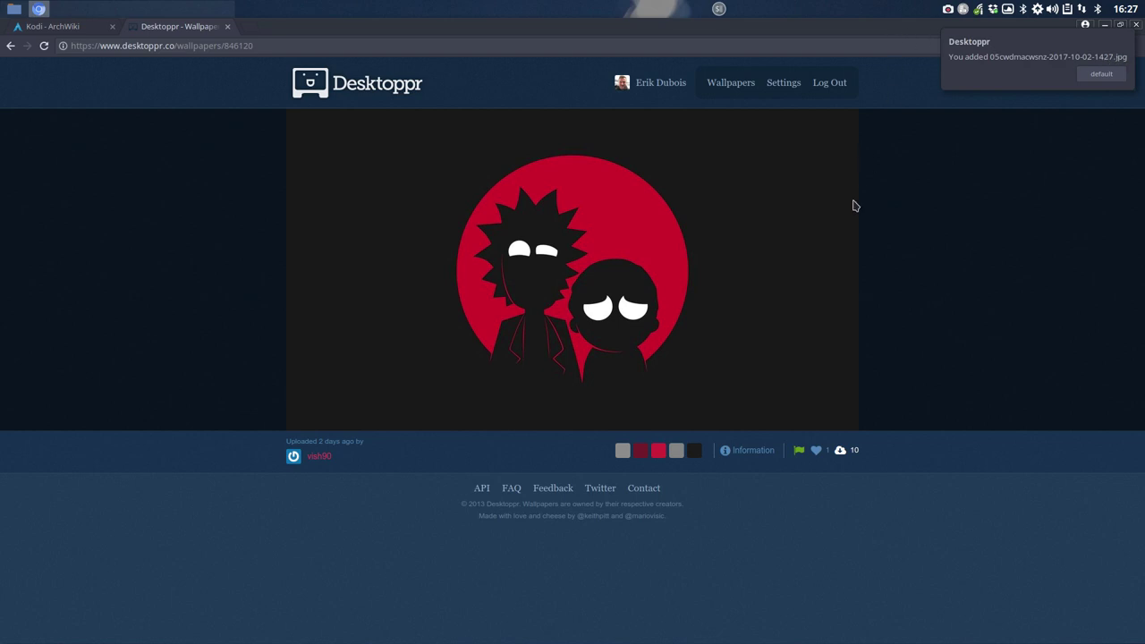
Step: Close the browser and dismiss the Desktoppr desktop notification
click(1134, 30)
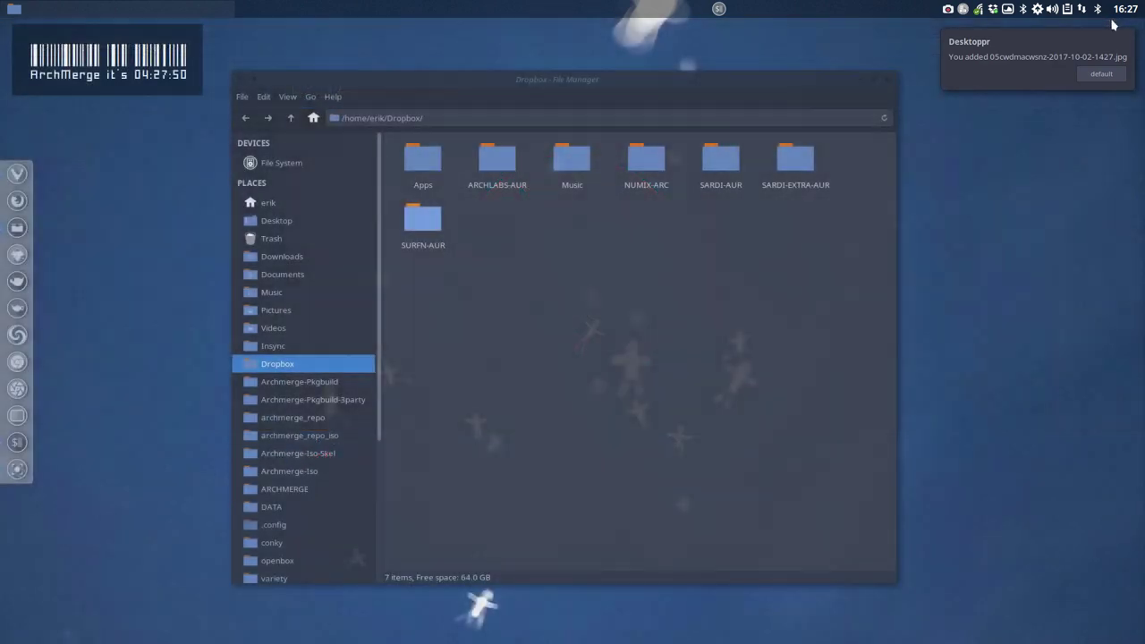
click(1100, 73)
click(648, 377)
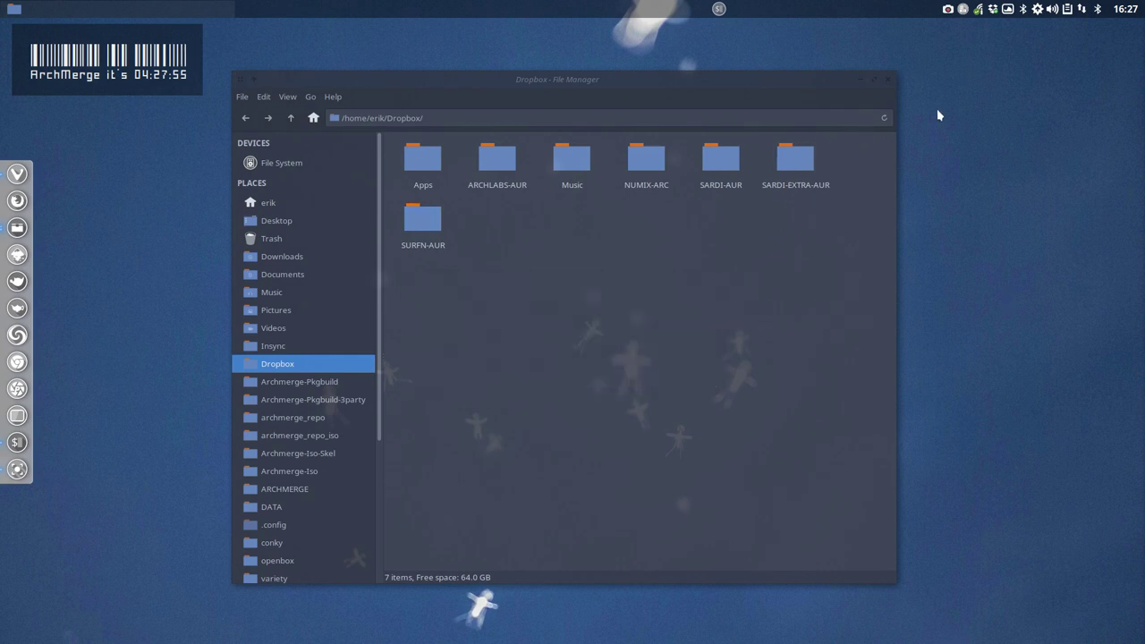
Step: In the file manager, open the Desktoppr folder inside Dropbox's Apps folder
click(1007, 11)
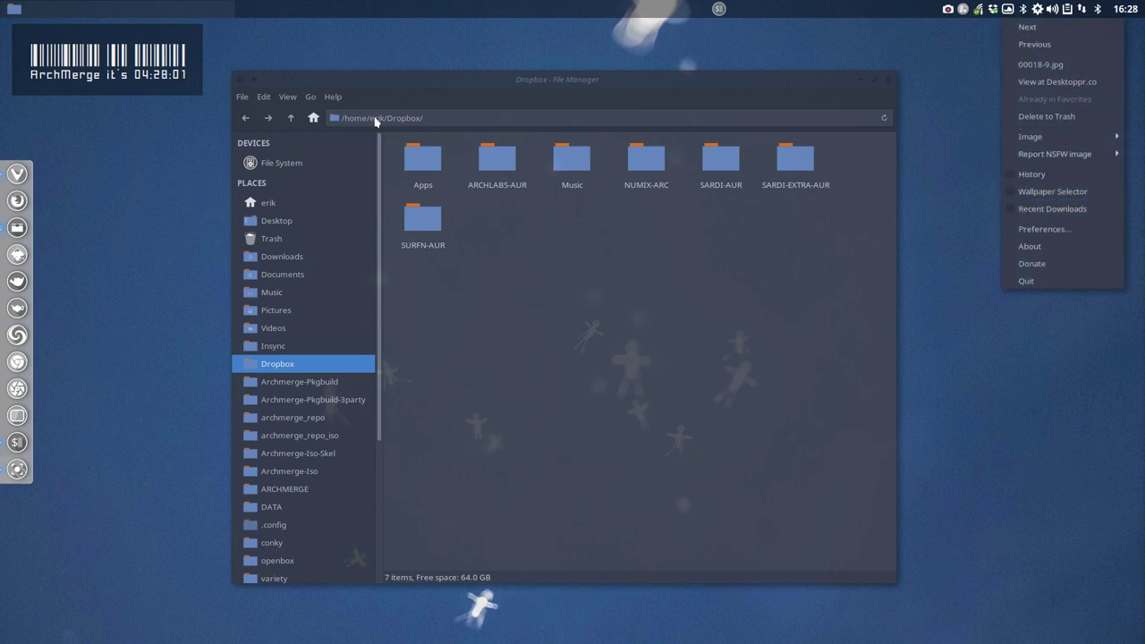
click(427, 161)
double_click(427, 161)
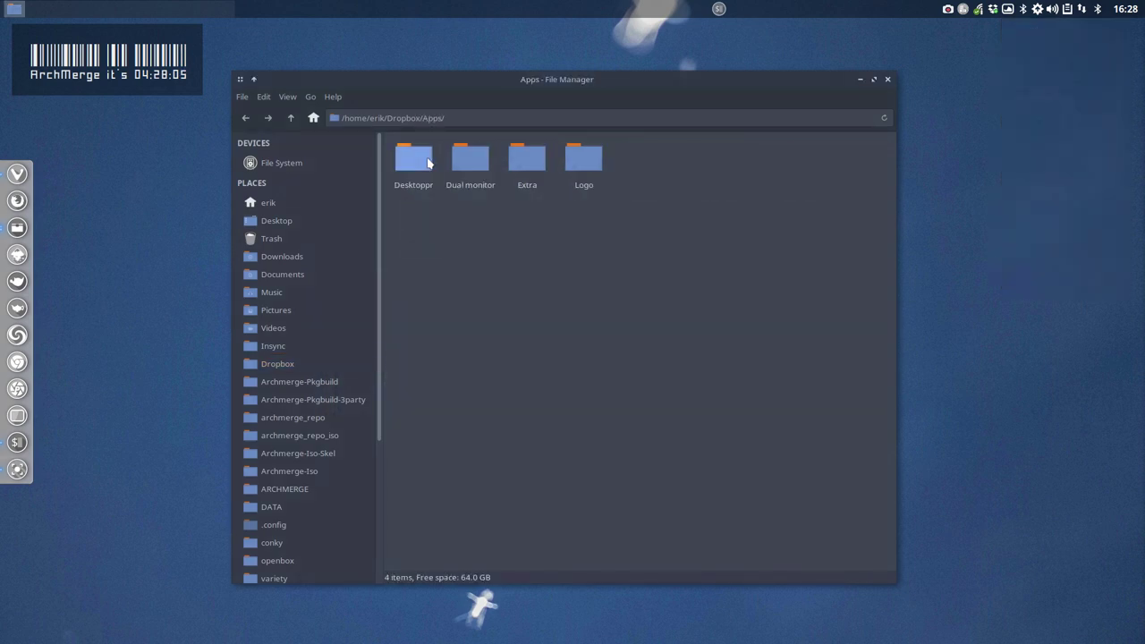
double_click(429, 162)
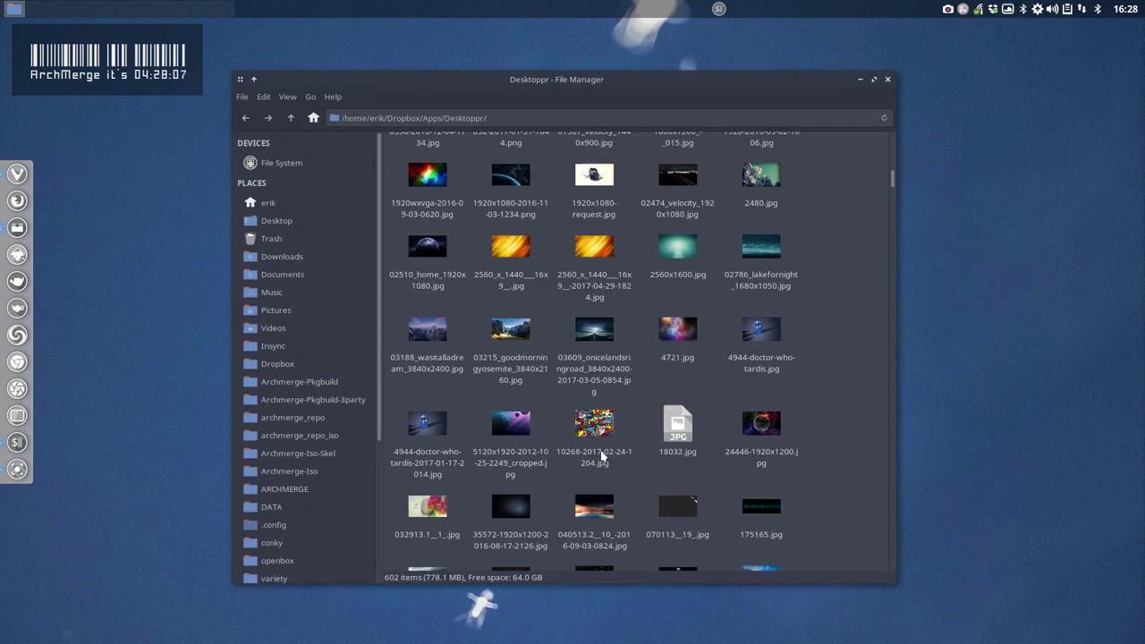
Step: View the newly synced wallpaper 05cwdmacwsnz-2017-10-02-1427.jpg in the image viewer, and close the viewer
click(765, 314)
double_click(764, 315)
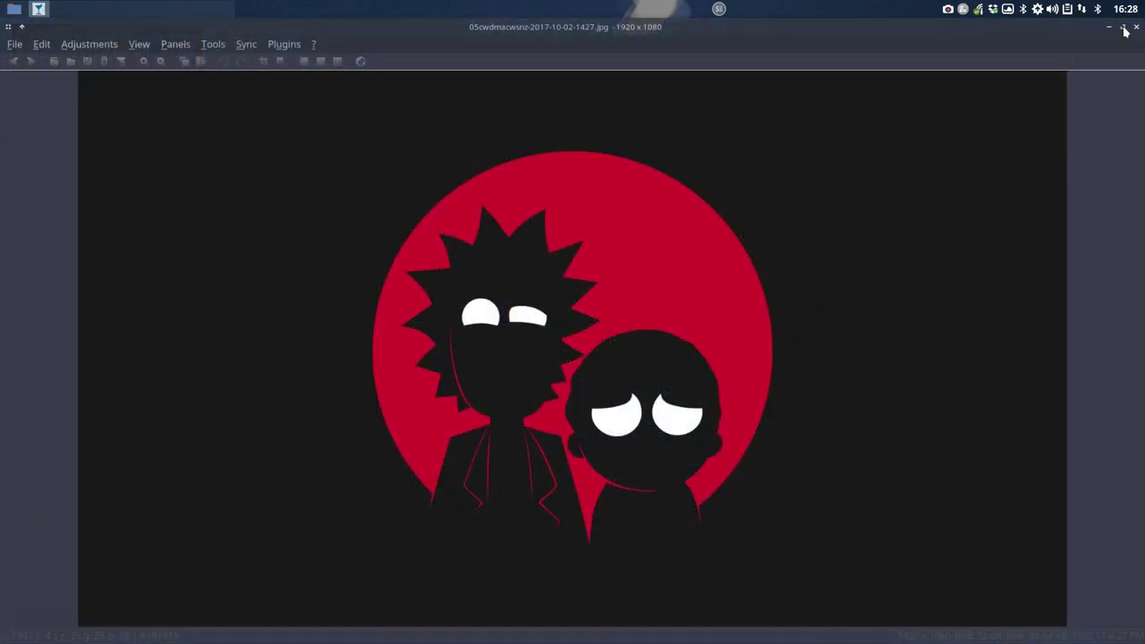
click(1136, 27)
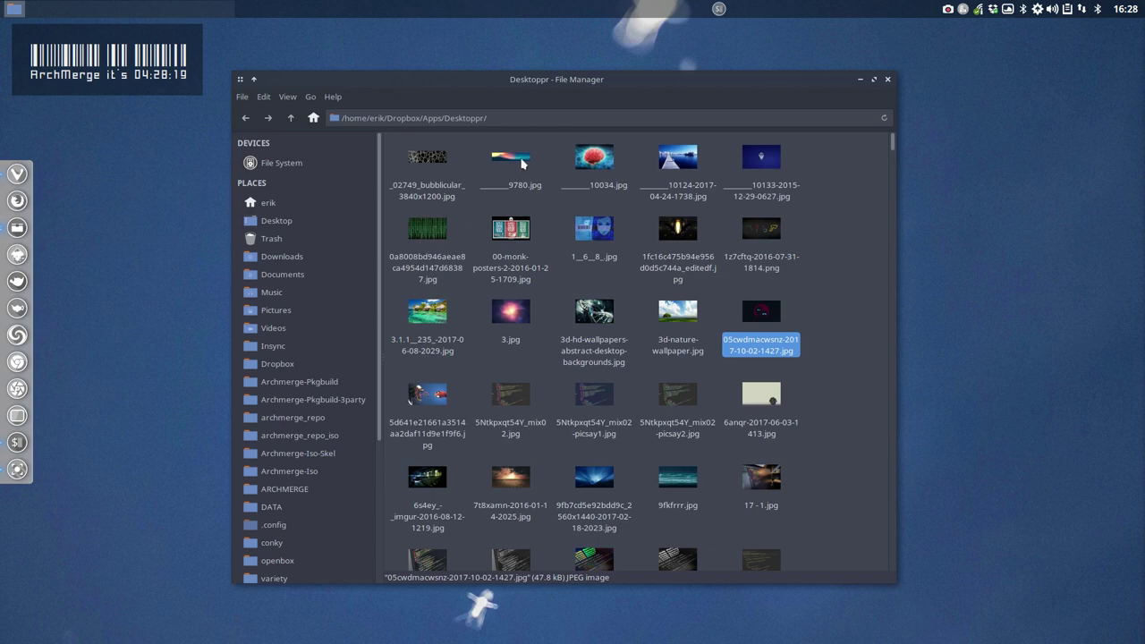
Step: Open Variety's preferences and enable changing the wallpaper every 5 minutes and on start
mouse_move(550, 79)
mouse_down()
mouse_move(577, 626)
mouse_move(535, 64)
mouse_up()
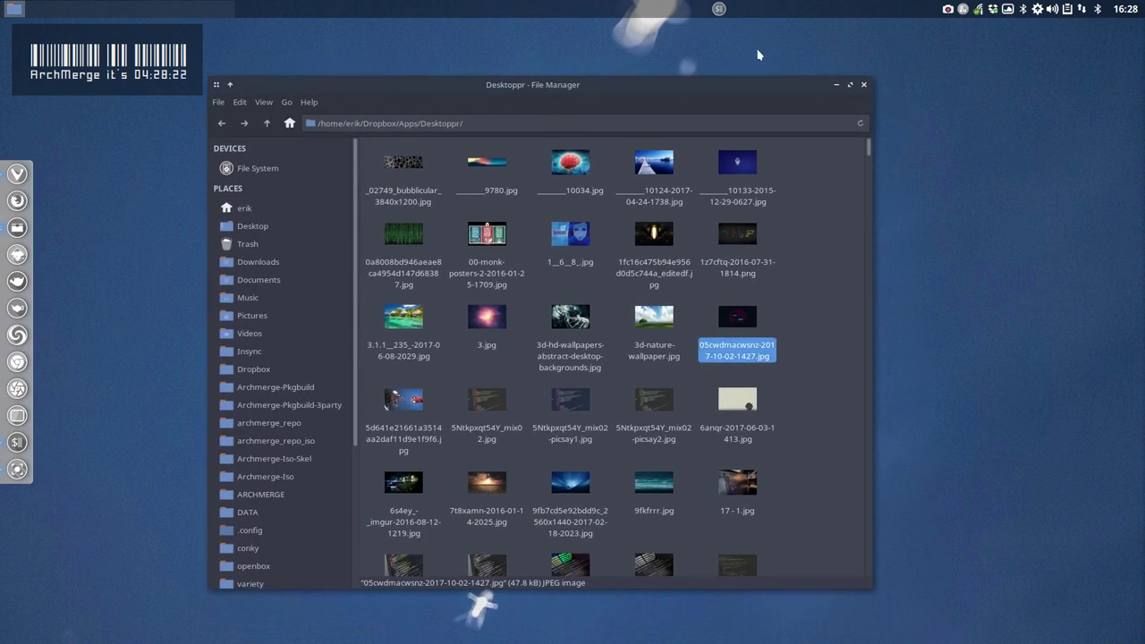
click(1019, 10)
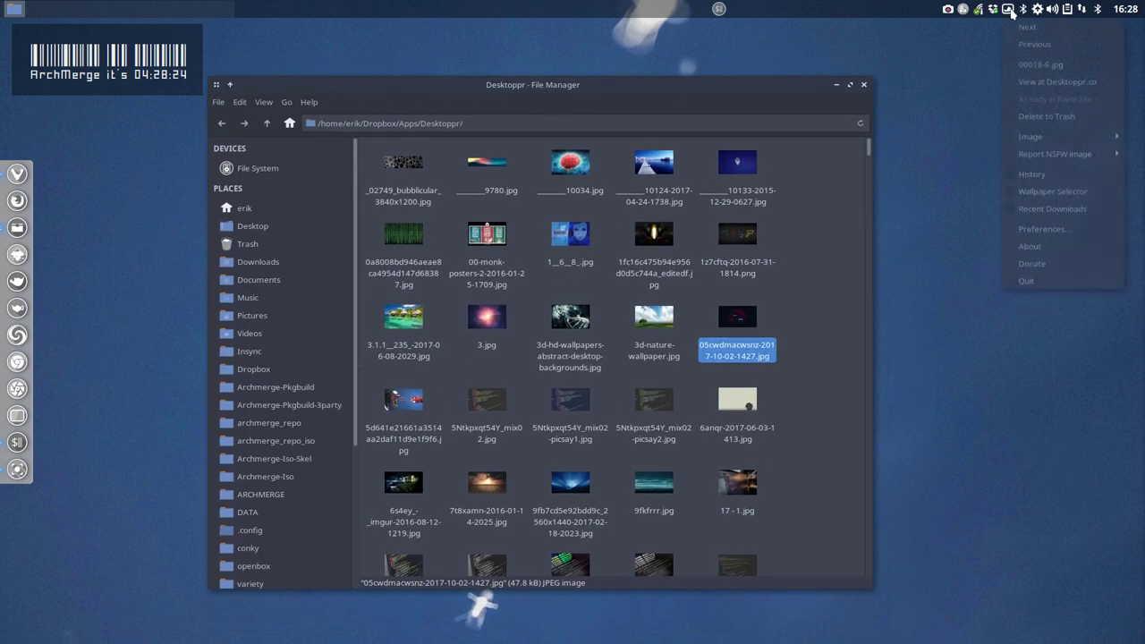
click(1024, 231)
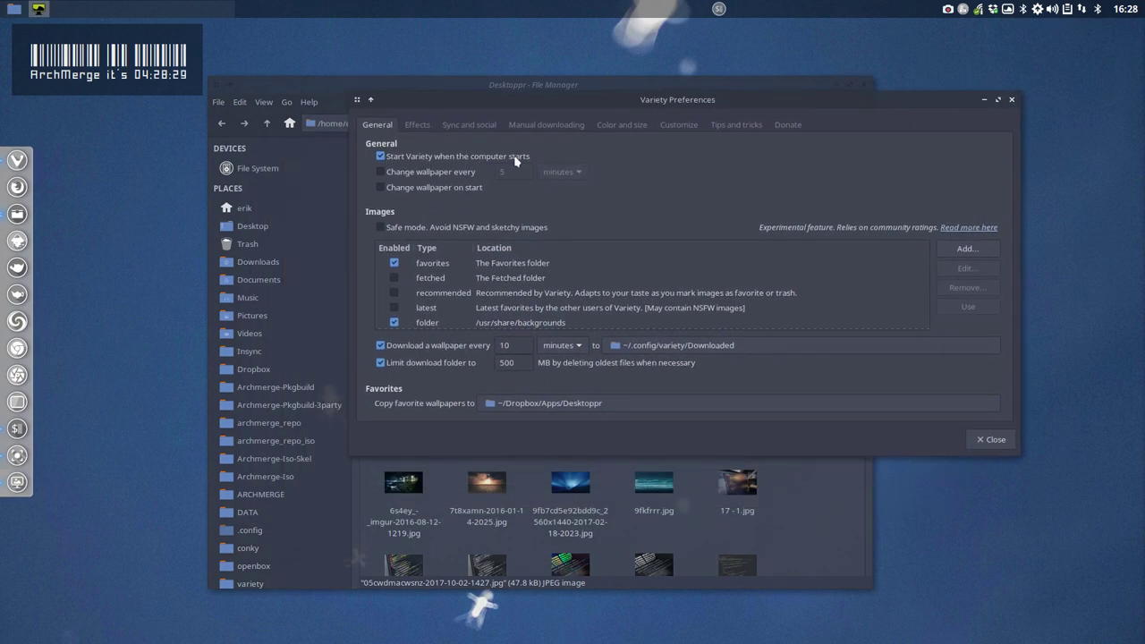
click(381, 171)
drag(599, 99, 616, 46)
Step: Disable and re-enable the /usr/share/backgrounds image source, and look through the rest of the image sources
scroll(582, 239, down, 1)
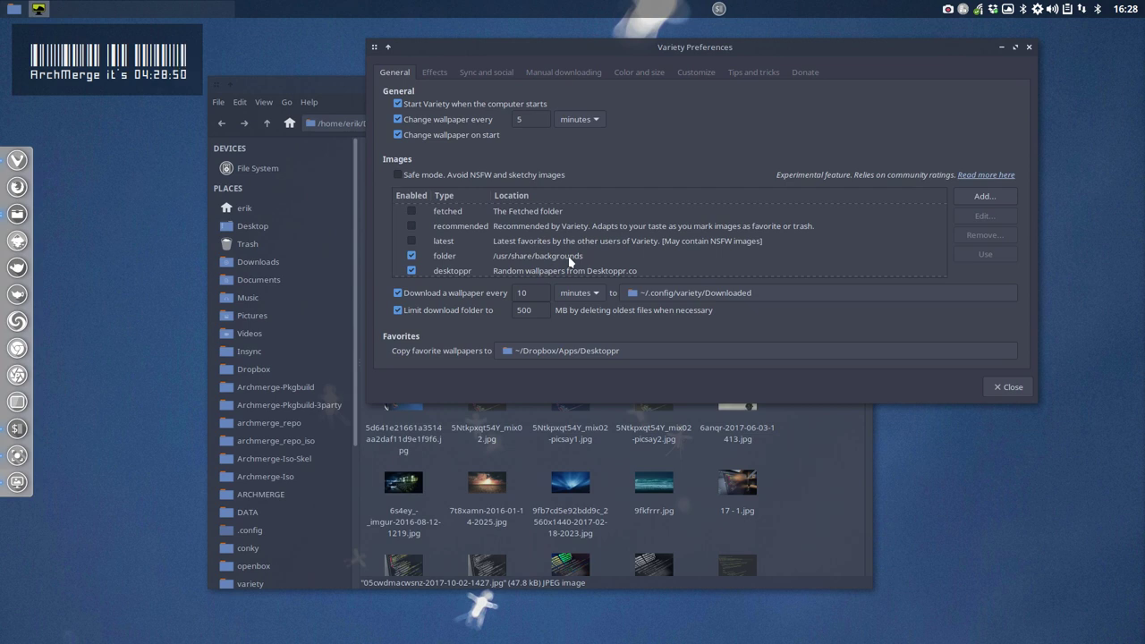
click(411, 256)
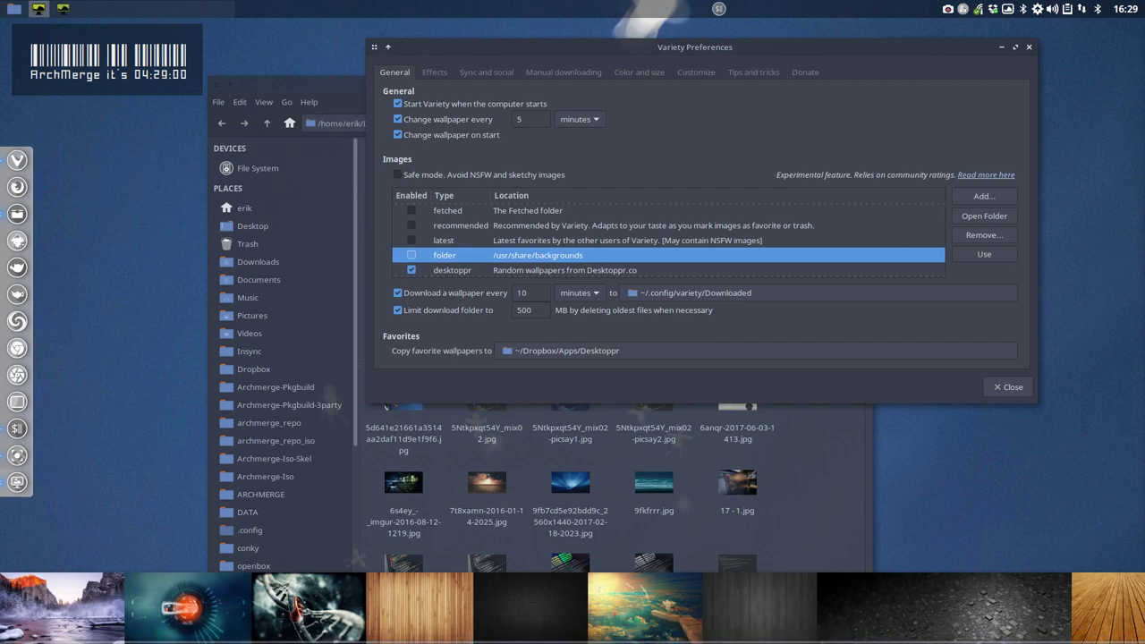
click(417, 257)
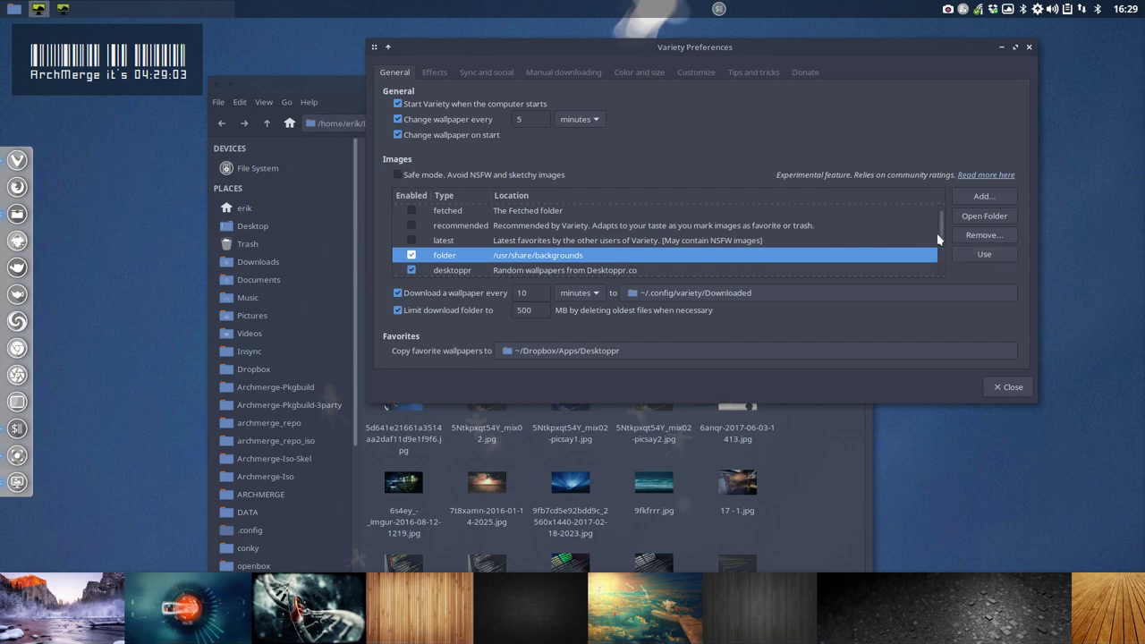
scroll(941, 231, down, 2)
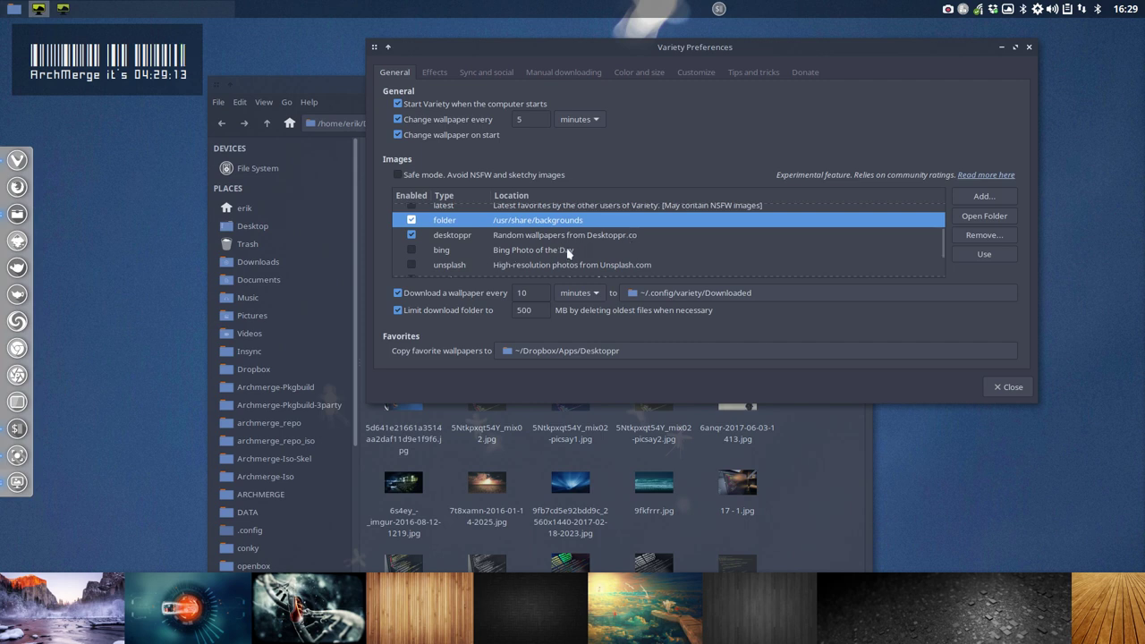
drag(942, 247, 940, 268)
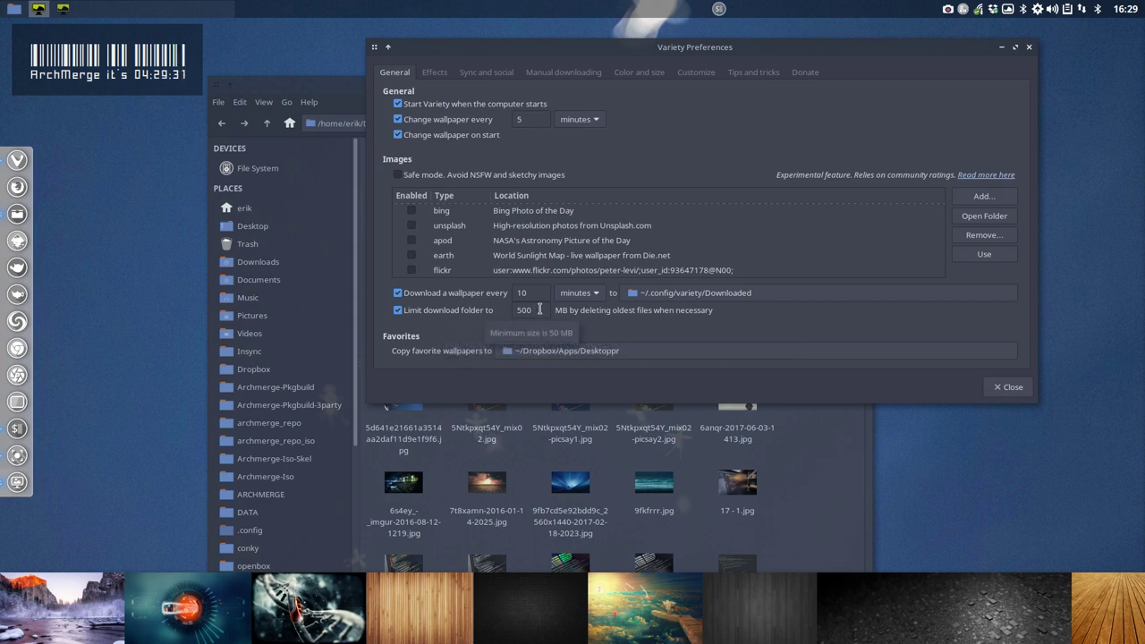
Step: Choose ~/Dropbox/Apps/Desktoppr as the folder that favorite wallpapers are copied to
click(556, 354)
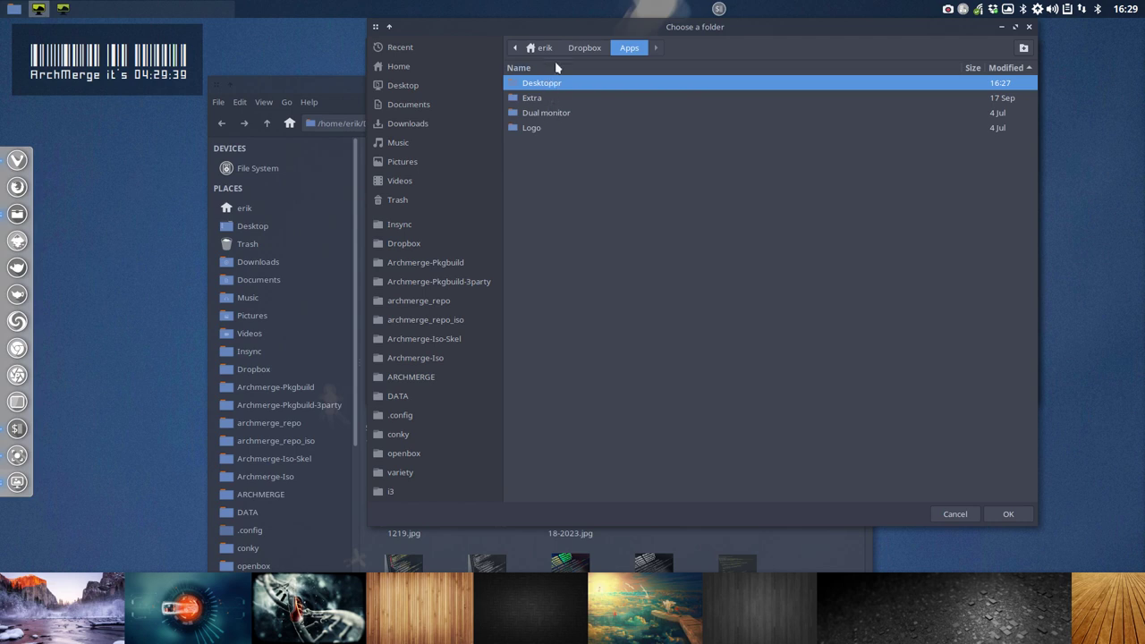
double_click(575, 85)
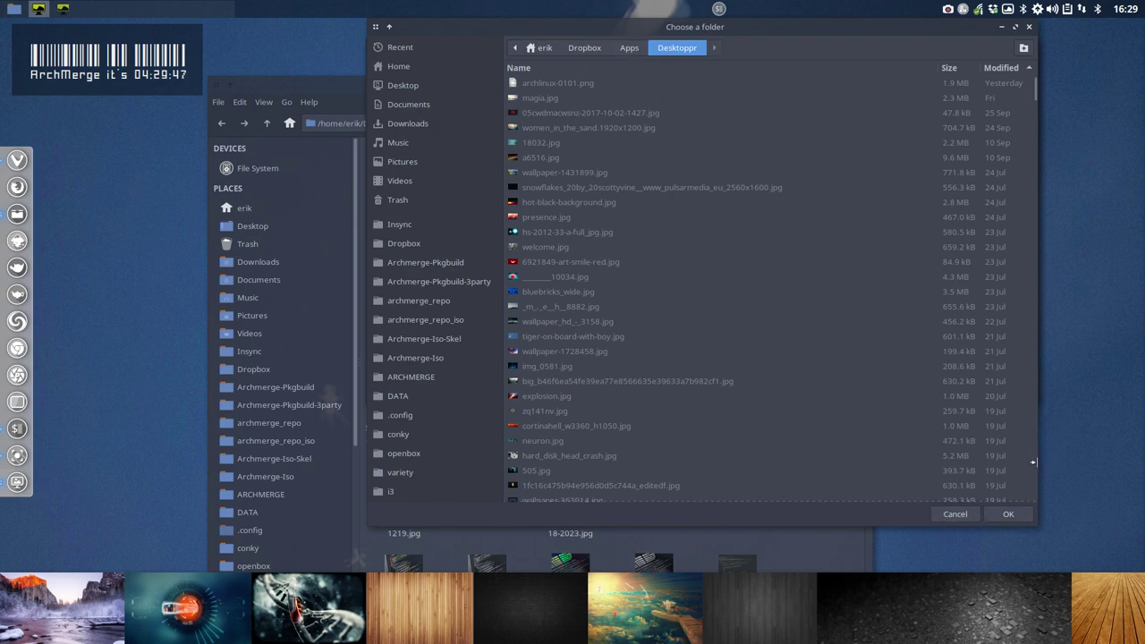
click(1006, 515)
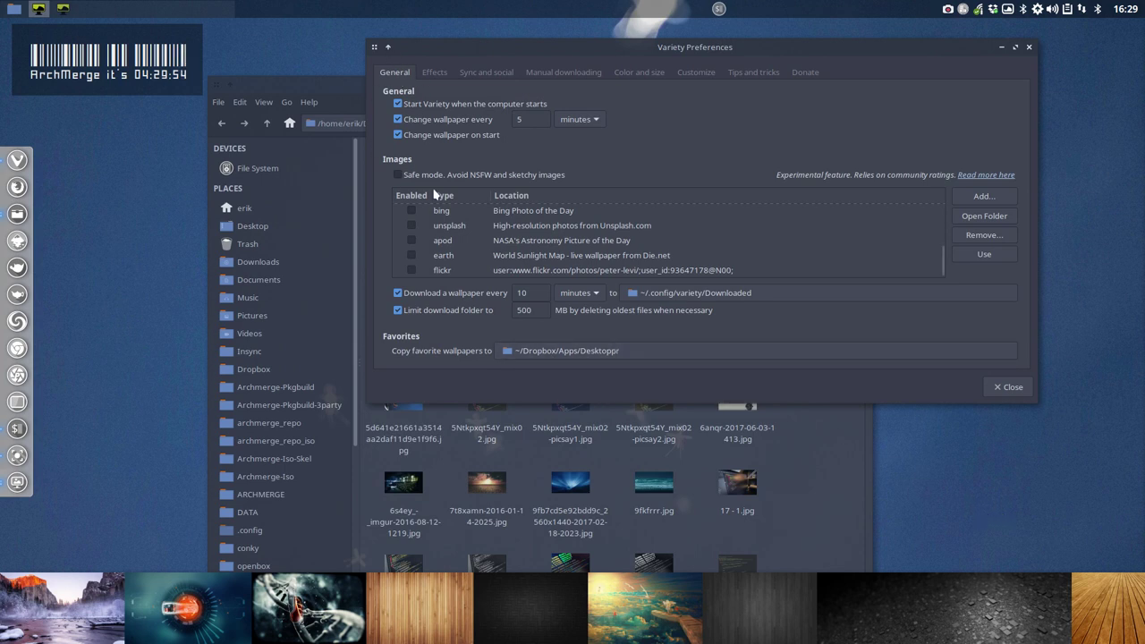
Step: In Variety's effects settings, turn the Grayscale filter on and off again
click(435, 74)
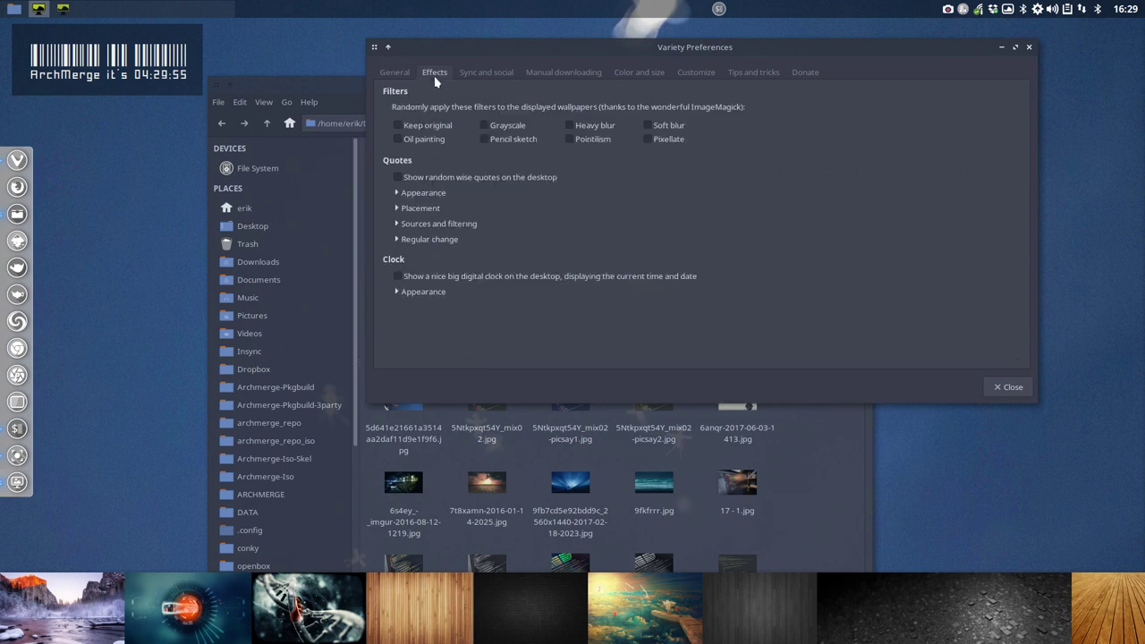
click(495, 127)
drag(644, 46, 608, 52)
click(465, 134)
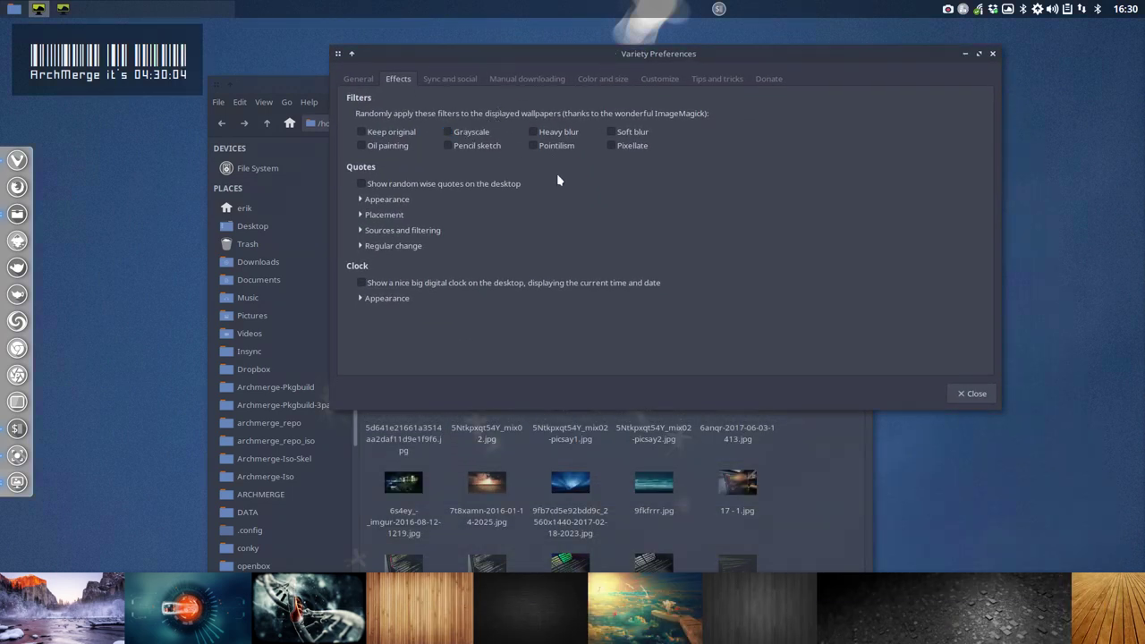
Step: Review Variety's sync, manual downloading, color and size, and customization settings, including the indicator icon choices
click(452, 80)
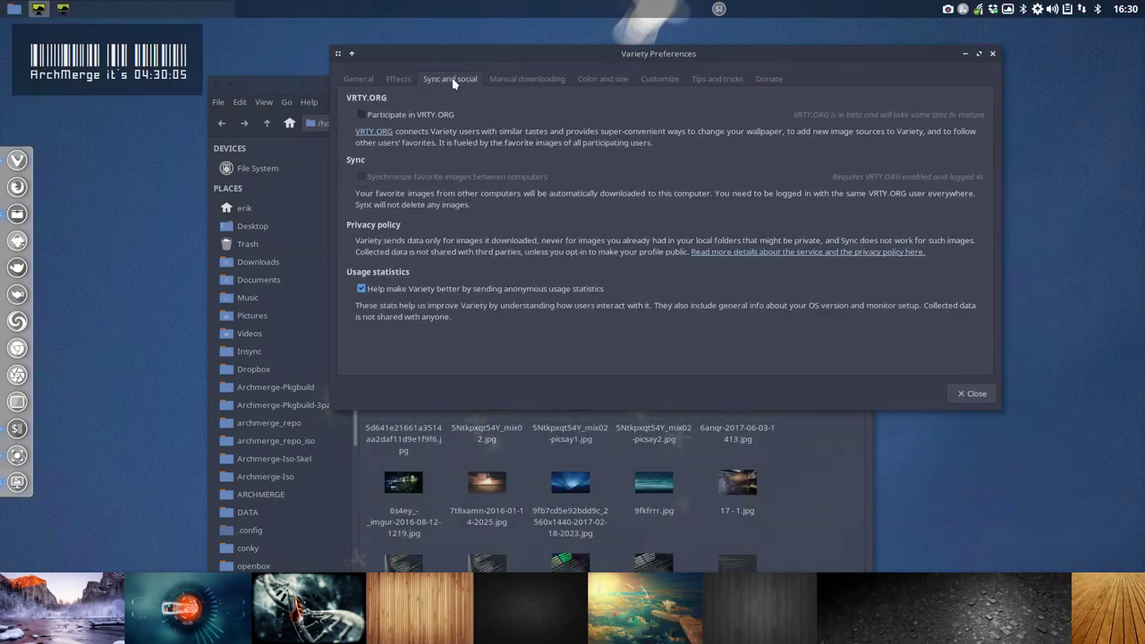
click(533, 80)
click(617, 79)
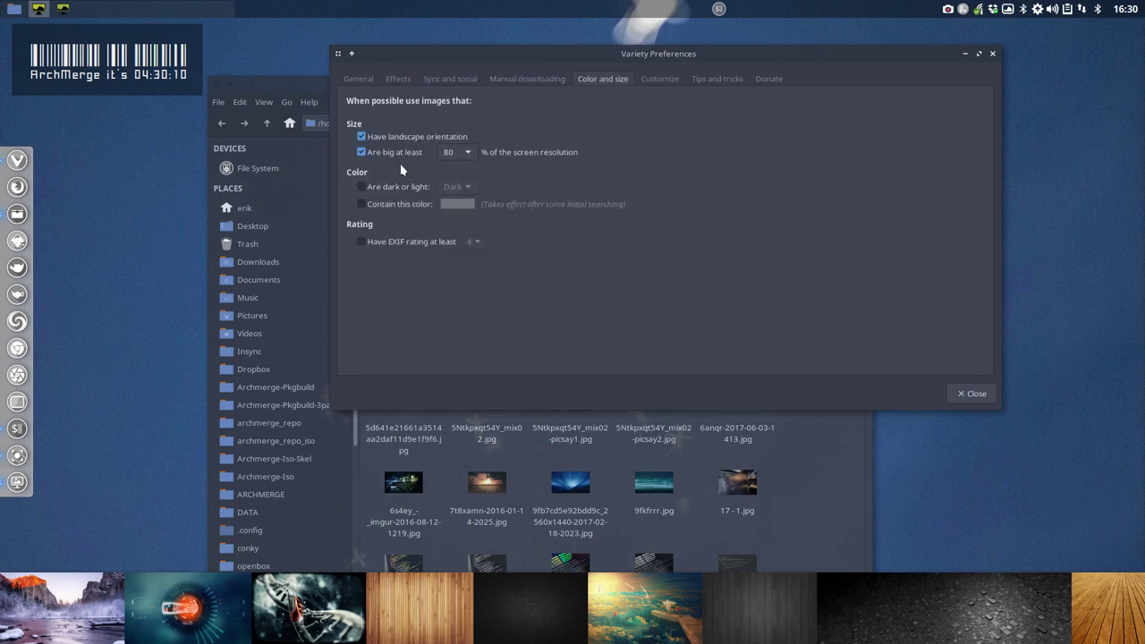
click(671, 82)
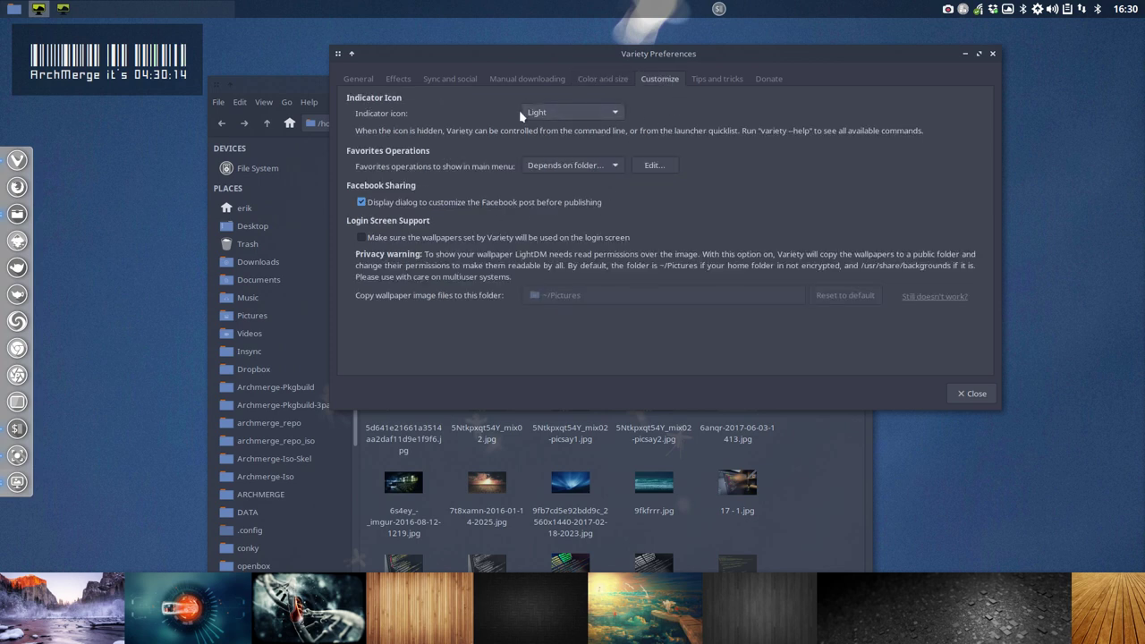
click(613, 114)
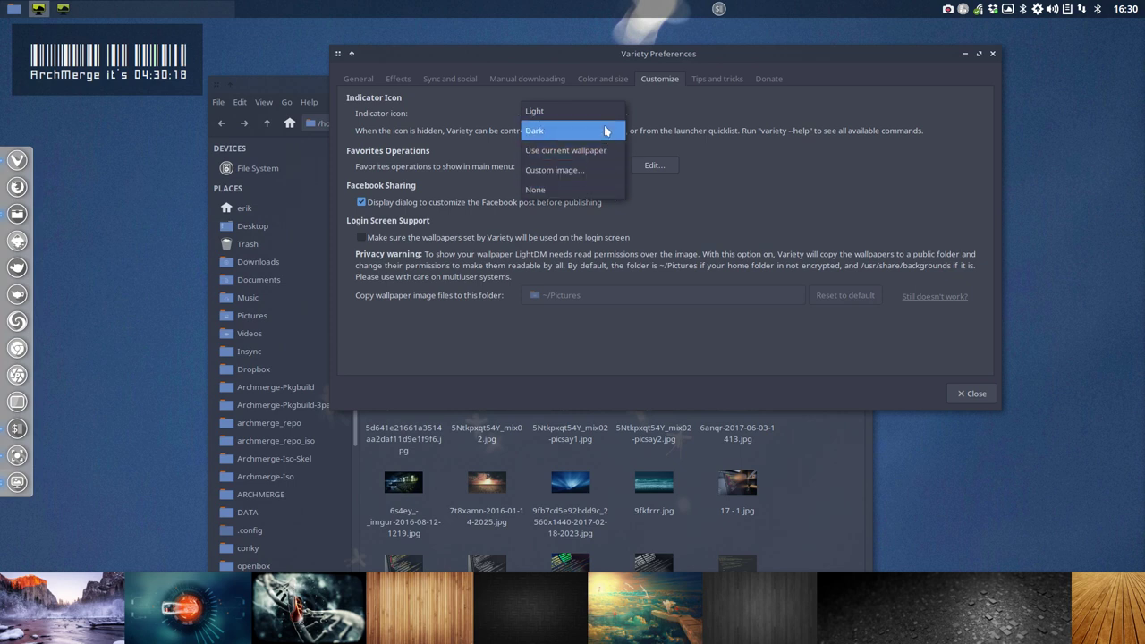
click(637, 112)
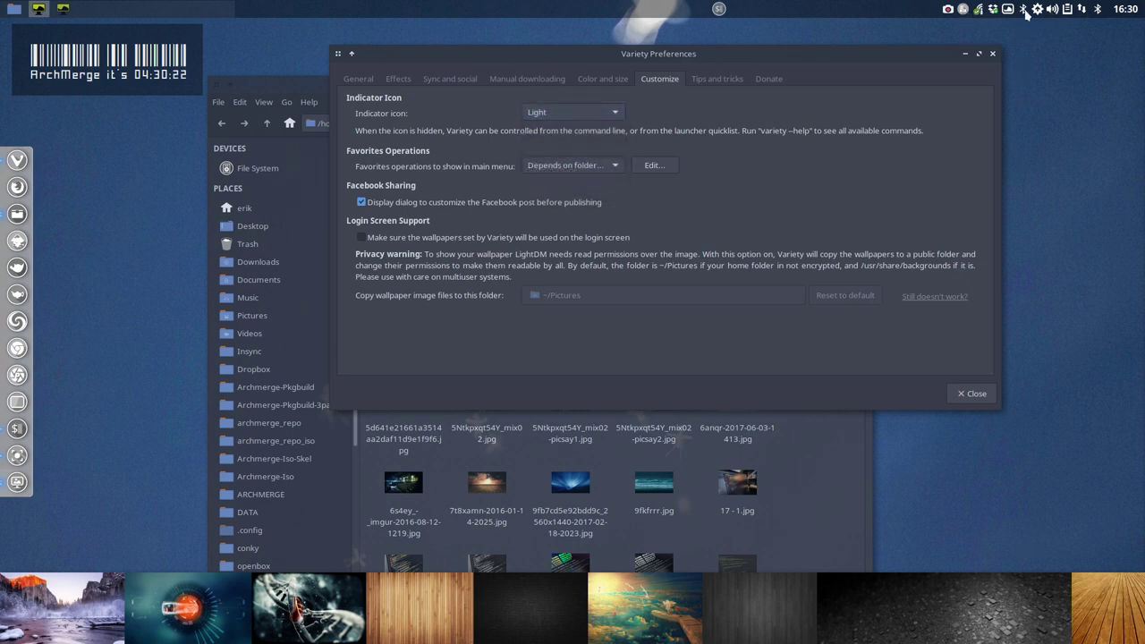
Step: Check the indicator icon choices, tips and tricks, and donation information, return to Variety's general settings, and close the preferences
click(601, 118)
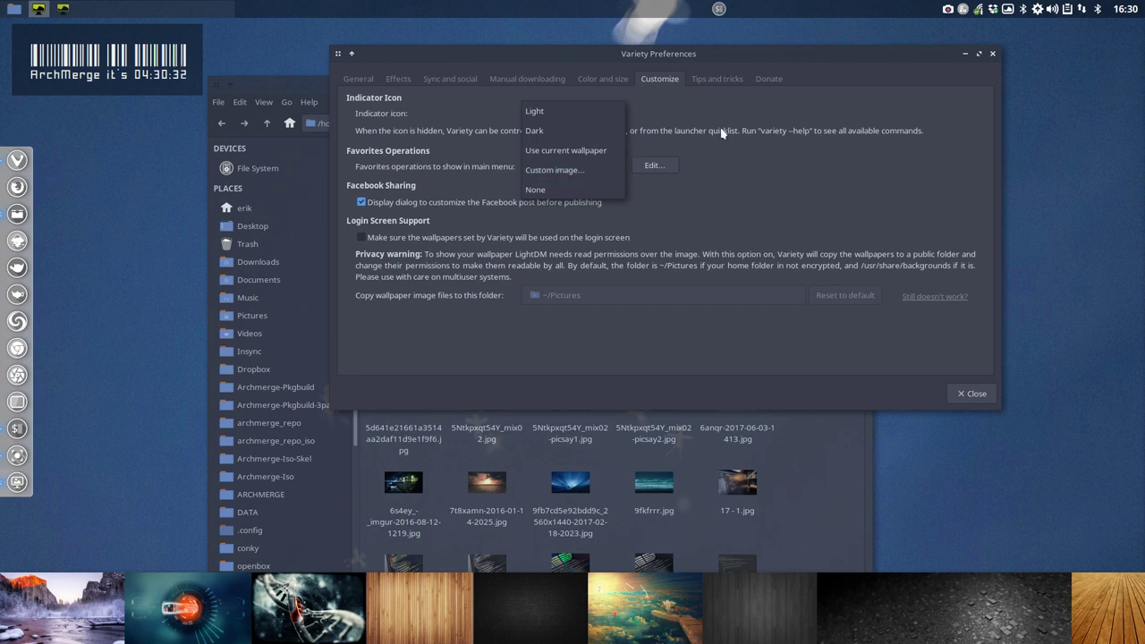
click(702, 89)
click(714, 79)
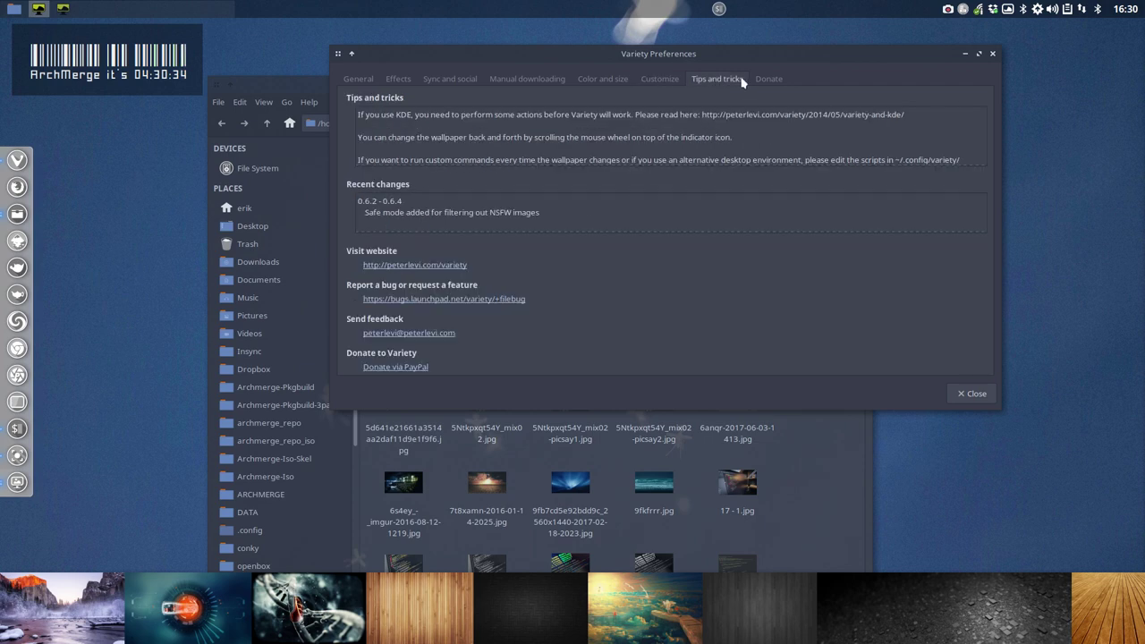
click(758, 81)
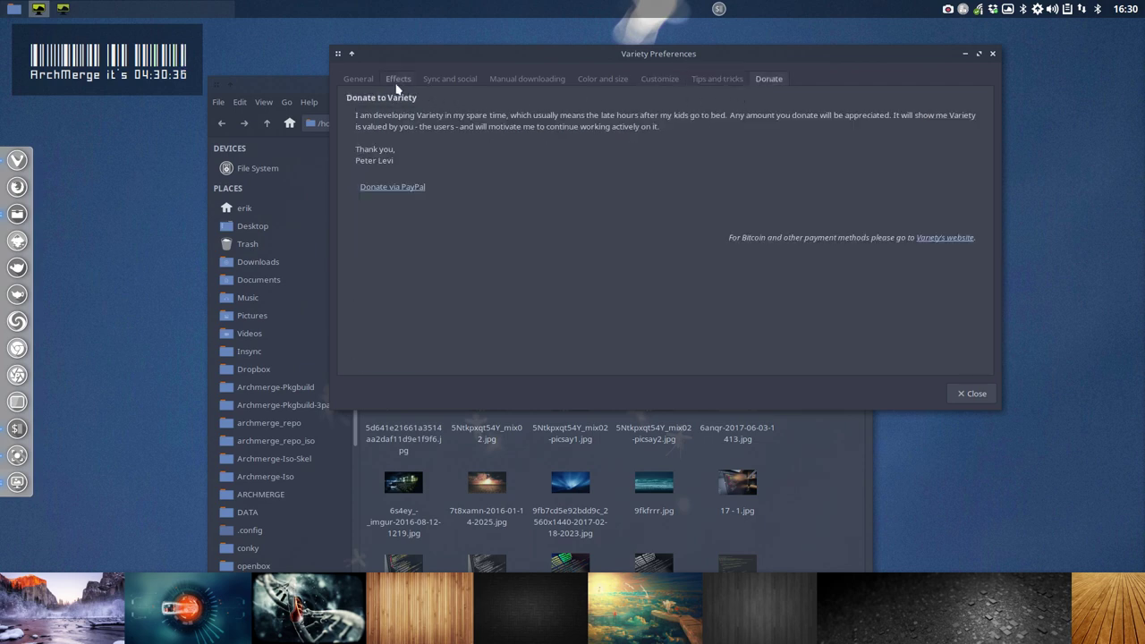
click(361, 80)
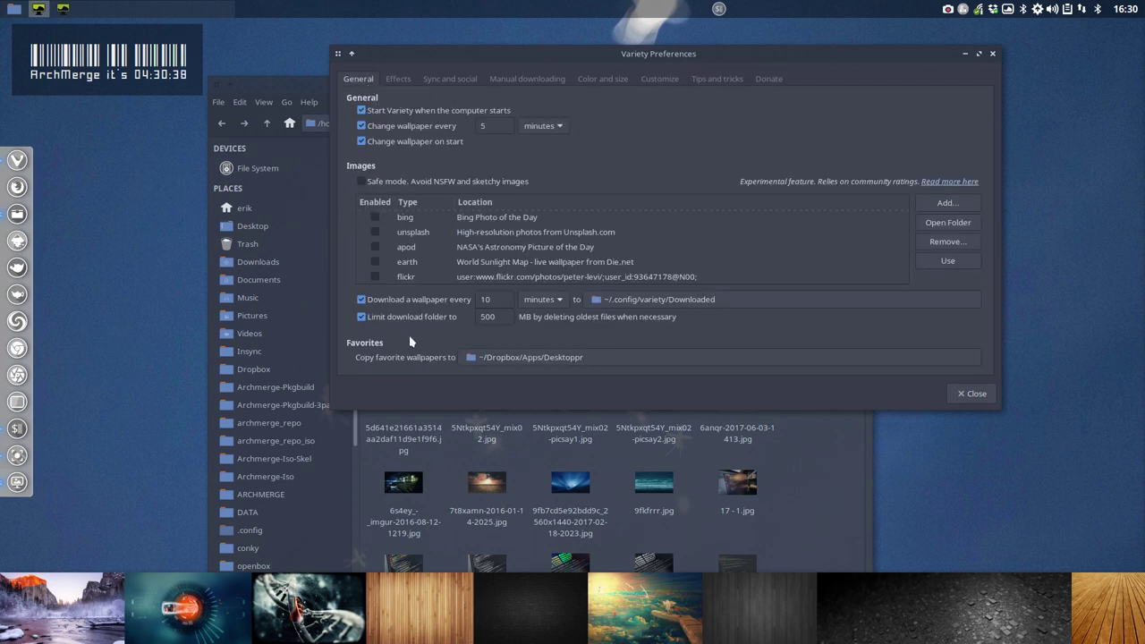
click(972, 398)
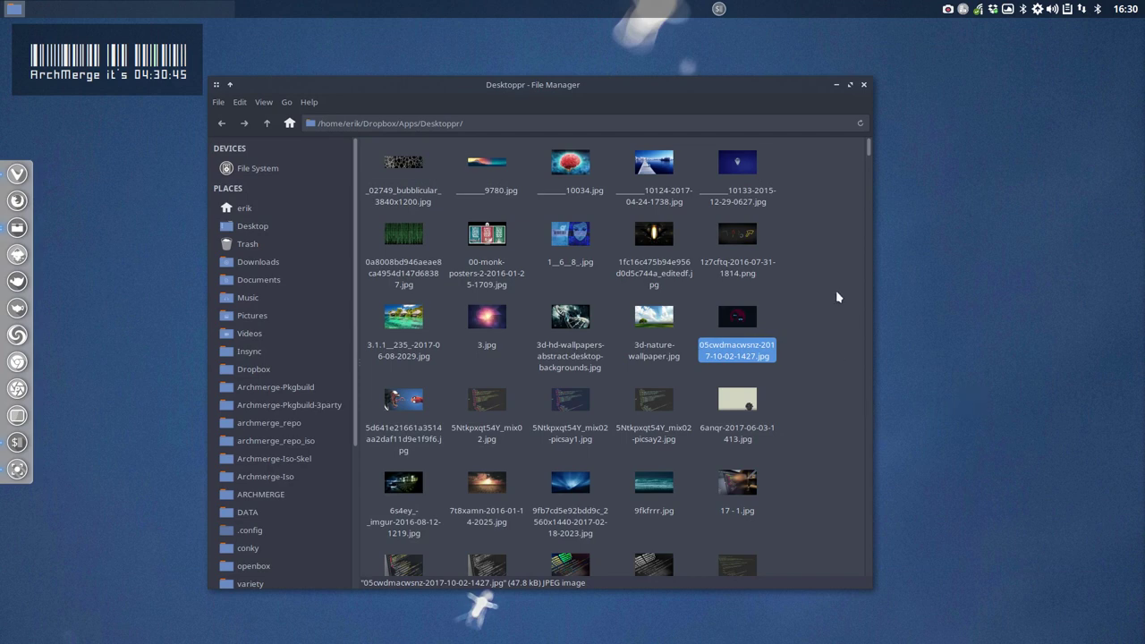
Step: Switch to the next wallpaper twice, and move the Desktoppr folder window aside to uncover the desktop background
key(alt+Right)
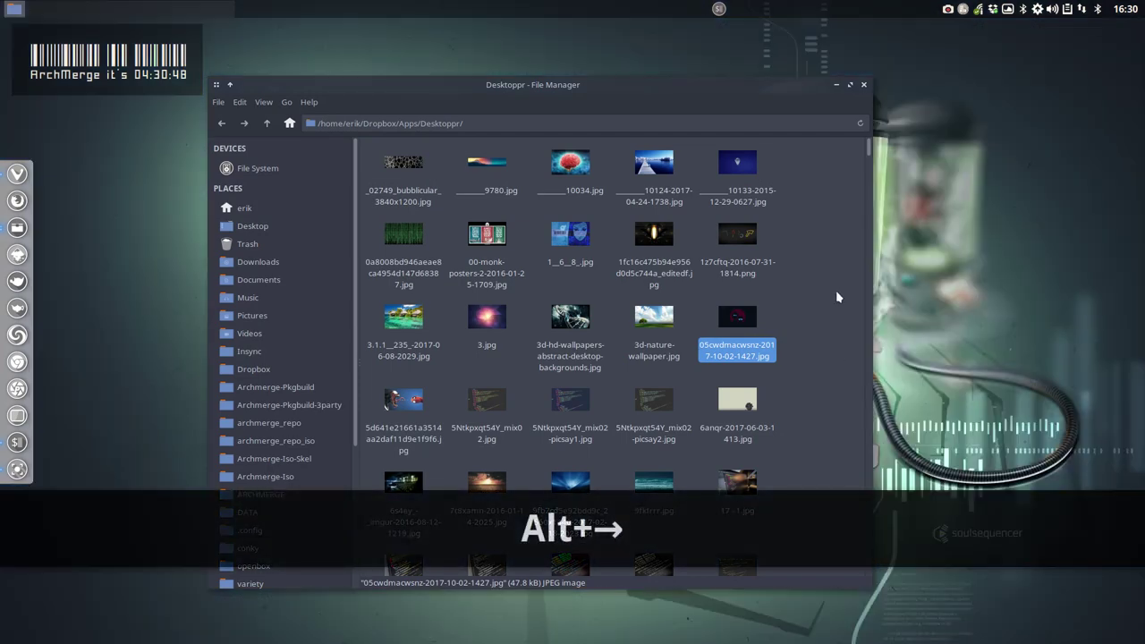
drag(682, 85, 940, 82)
key(alt+Right)
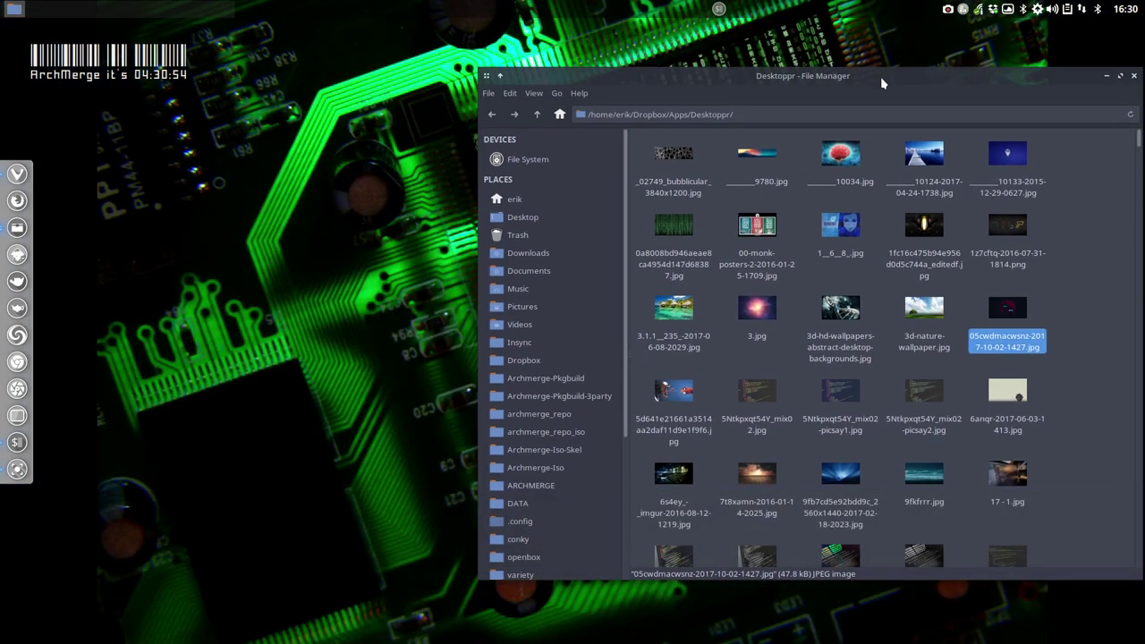
drag(881, 83, 838, 143)
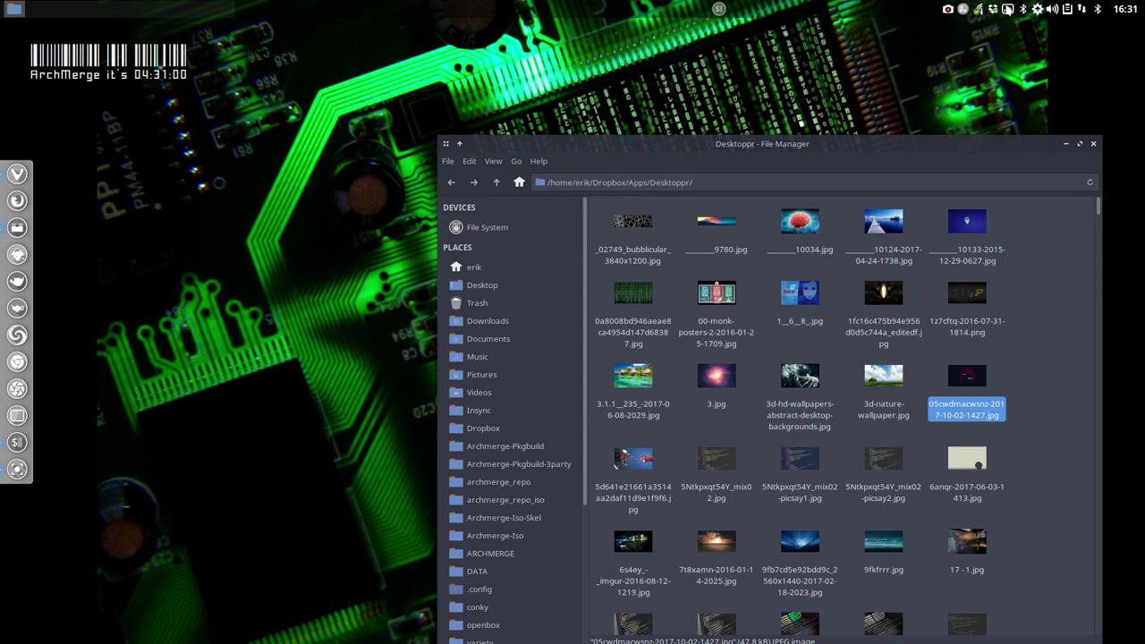
Step: View the current wallpaper on Desktoppr.co from Variety, try to sync it to Dropbox there, and close the browser
click(1006, 10)
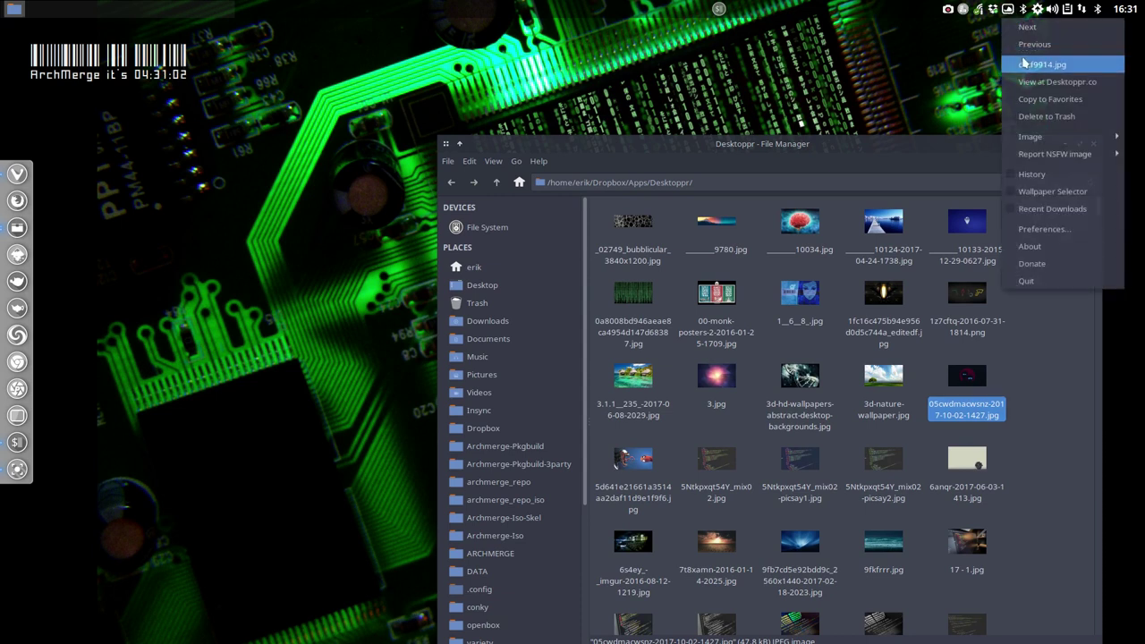
click(1061, 82)
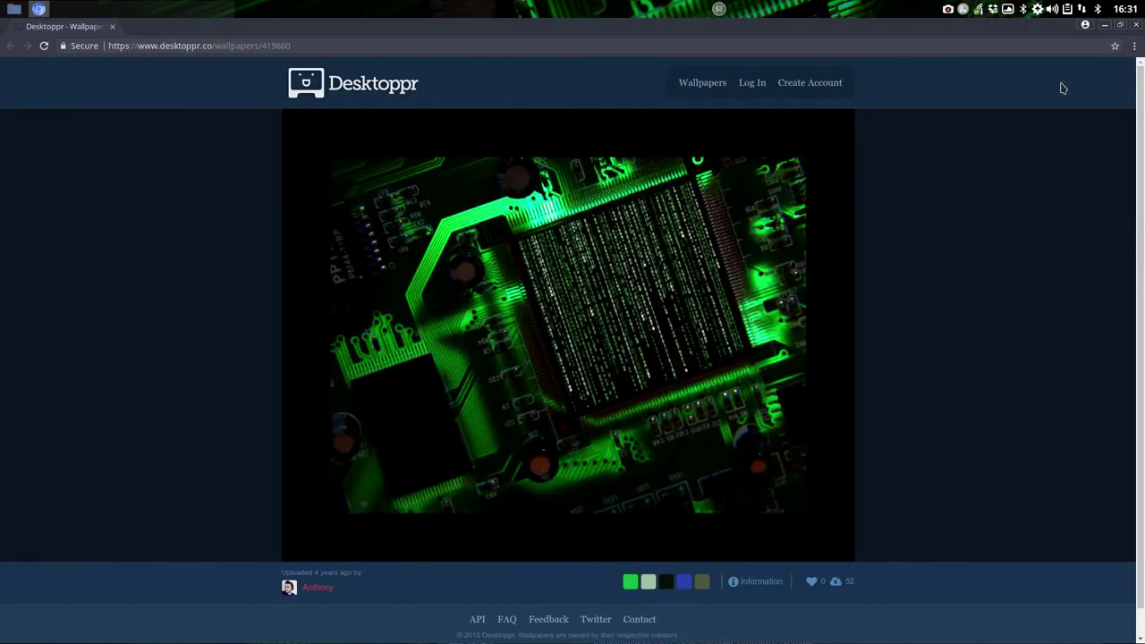
click(837, 583)
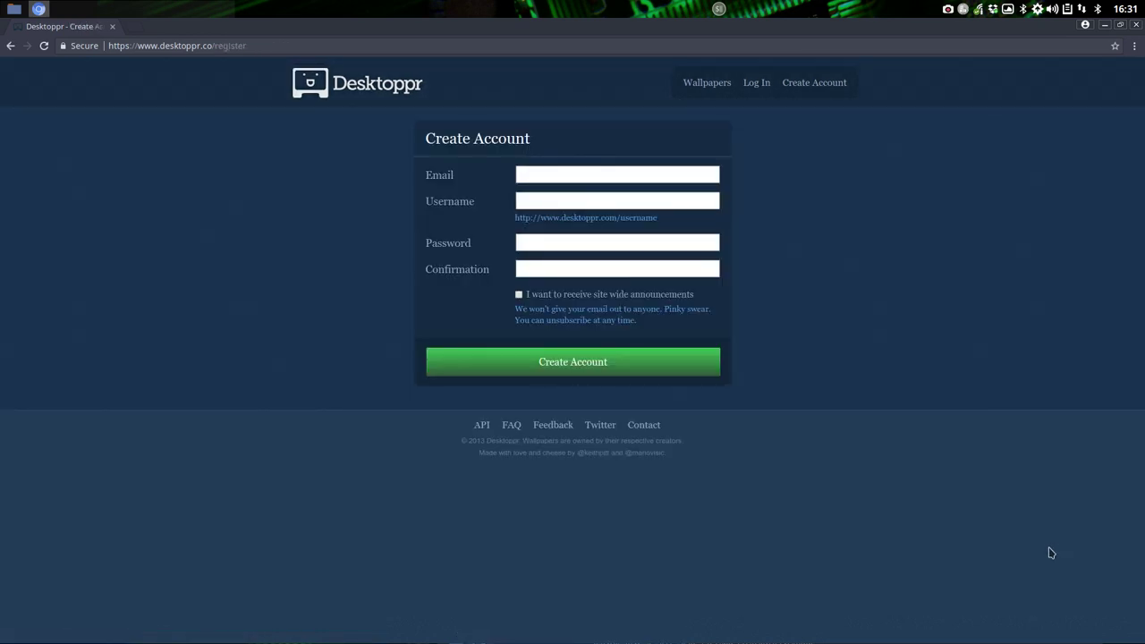
click(1137, 28)
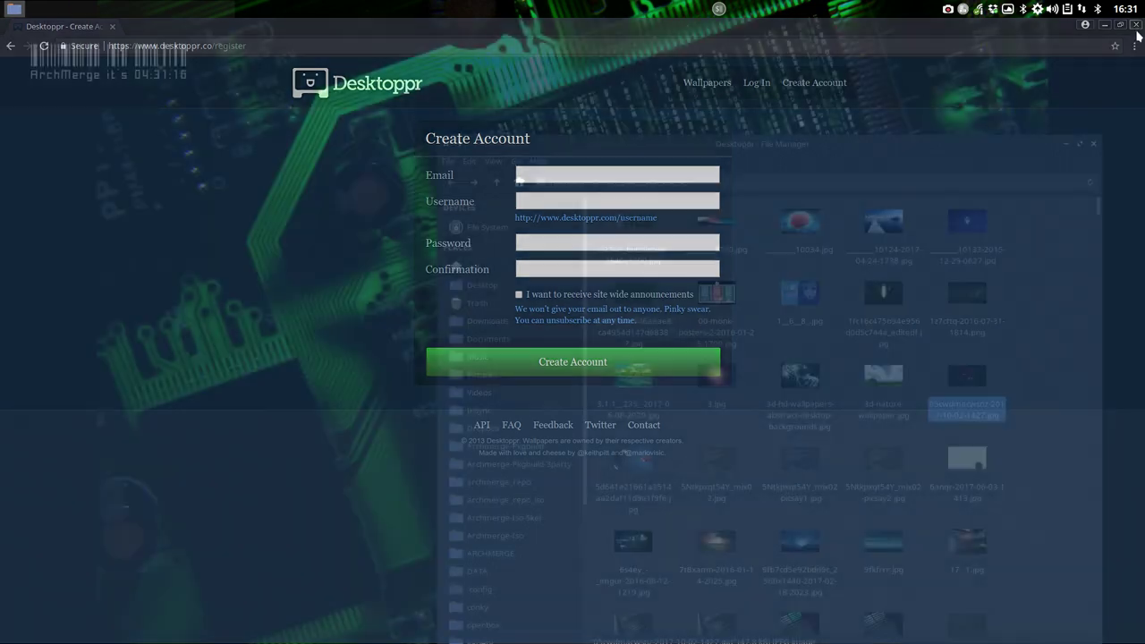
Step: Move the Desktoppr folder window back toward the middle, then recheck the favorites folder in Variety's general preferences and close them
drag(774, 89, 687, 44)
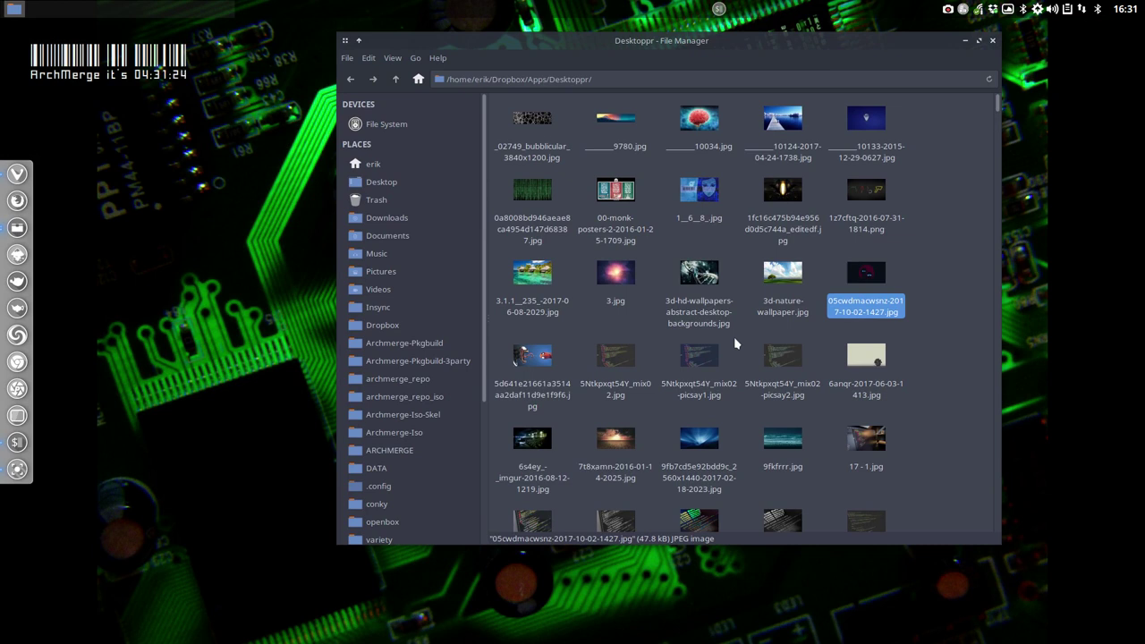
click(1007, 11)
click(1053, 230)
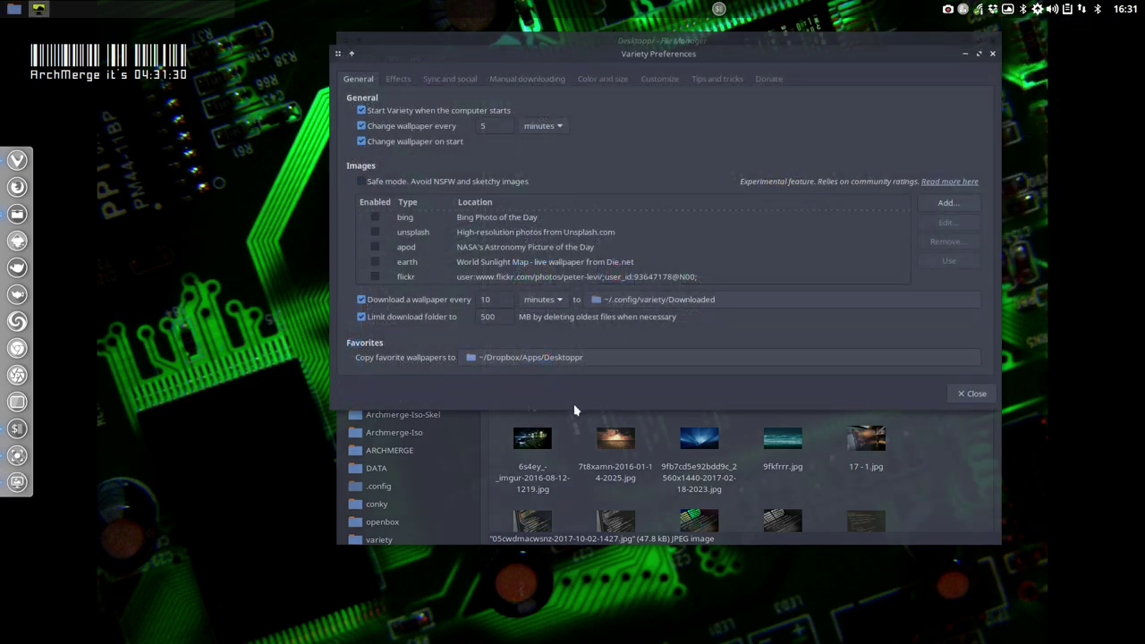
click(959, 395)
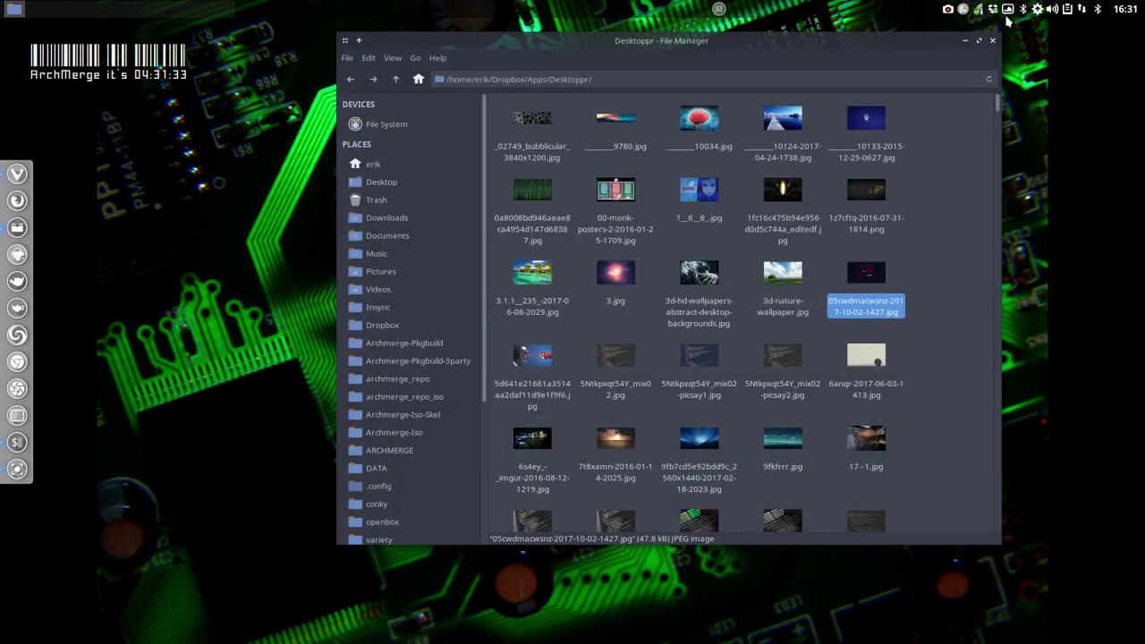